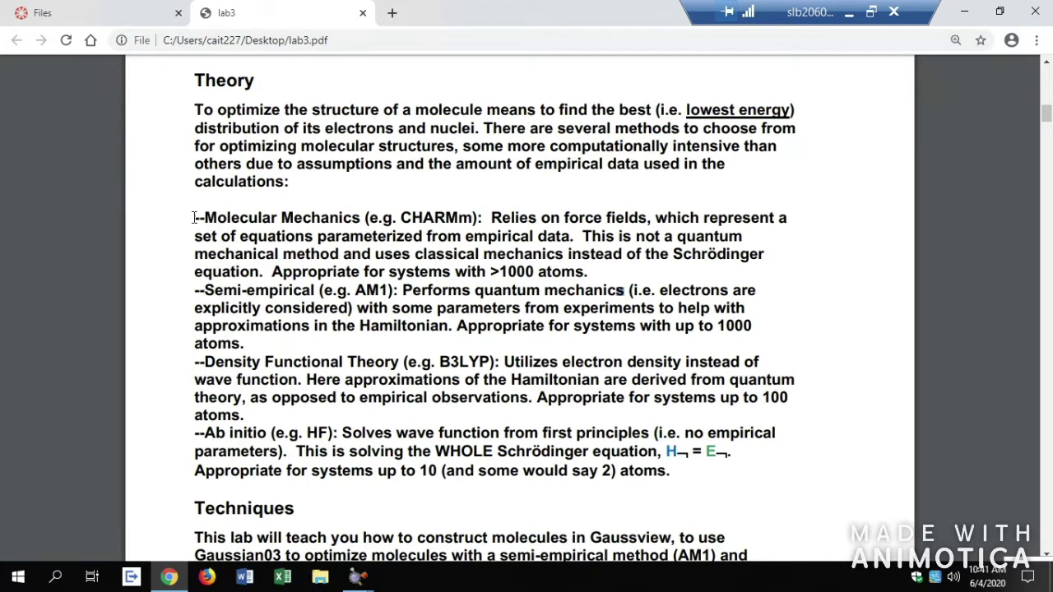
# Read the Theory section's four optimization methods: Molecular Mechanics, Semi-empirical, Density Functional Theory and Ab initio.
pyautogui.moveTo(205, 218); pyautogui.dragTo(354, 219)
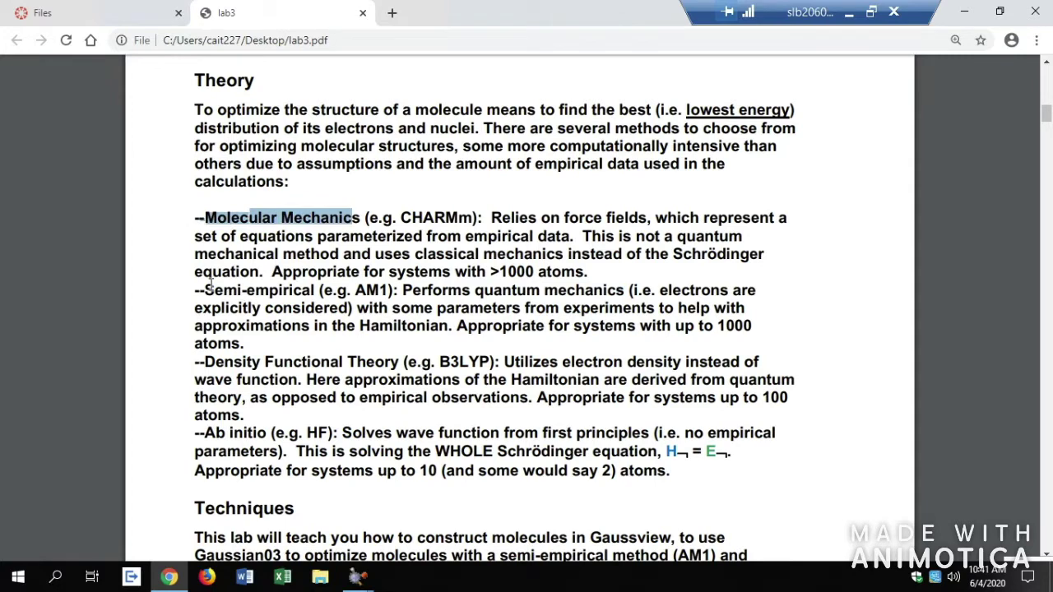
pyautogui.moveTo(313, 294); pyautogui.dragTo(205, 292)
pyautogui.moveTo(204, 363); pyautogui.dragTo(395, 368)
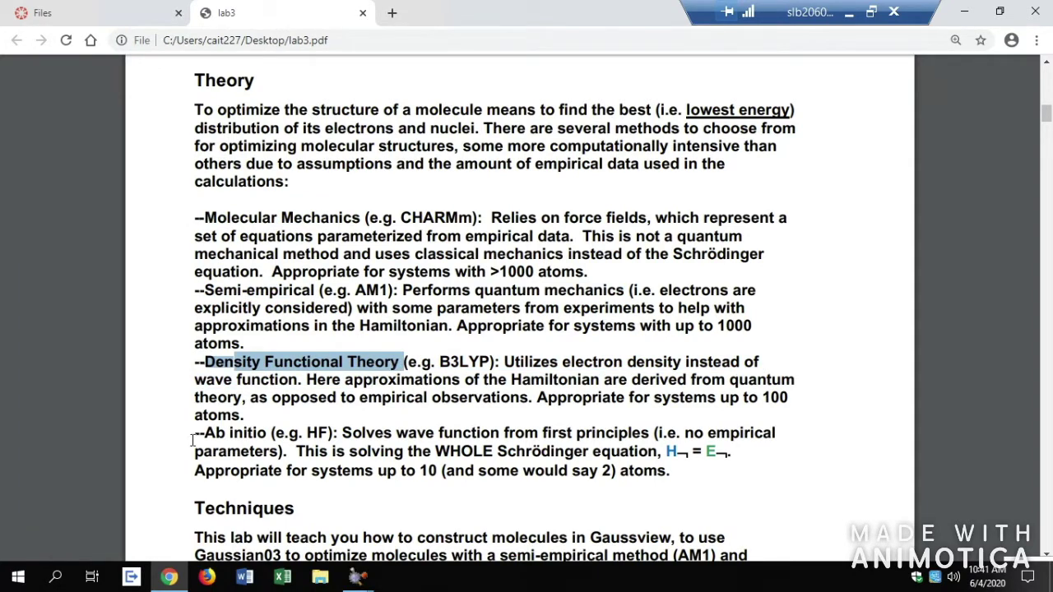
pyautogui.moveTo(204, 433); pyautogui.dragTo(285, 433)
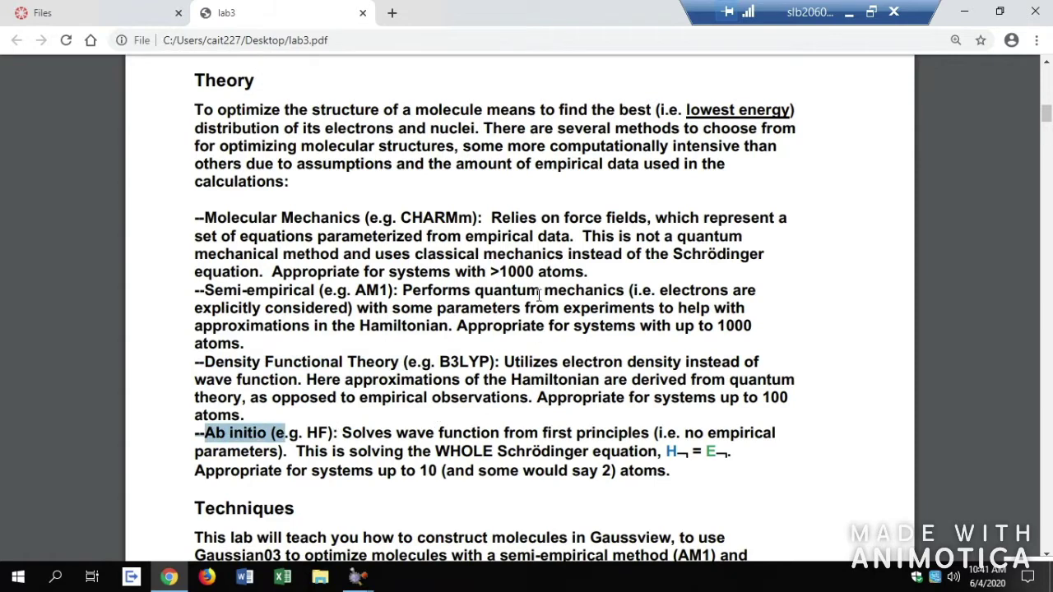
pyautogui.moveTo(552, 219); pyautogui.dragTo(657, 206)
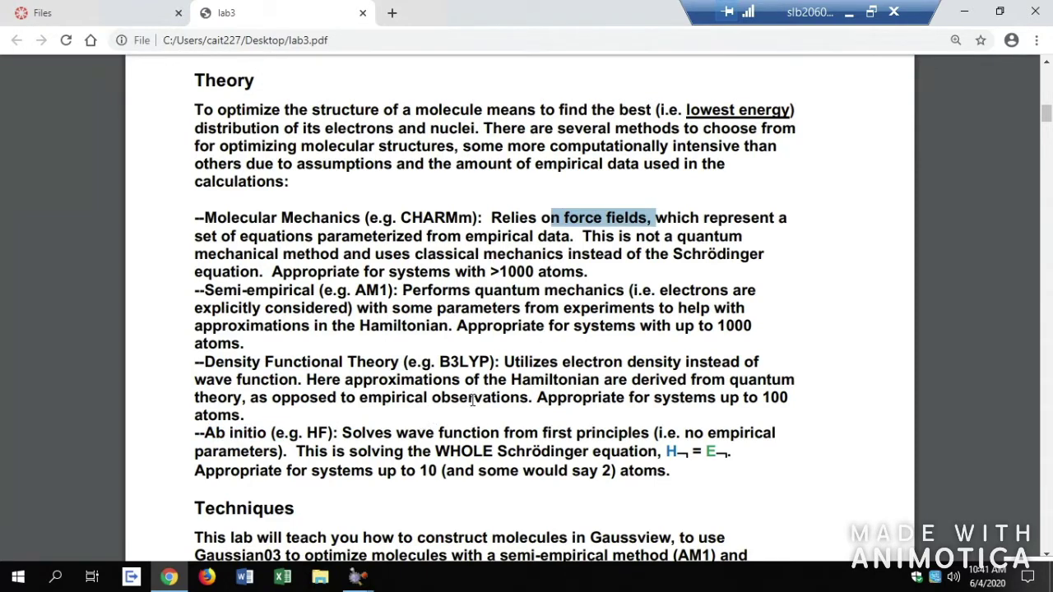
pyautogui.click(349, 470)
pyautogui.moveTo(683, 466); pyautogui.dragTo(208, 218)
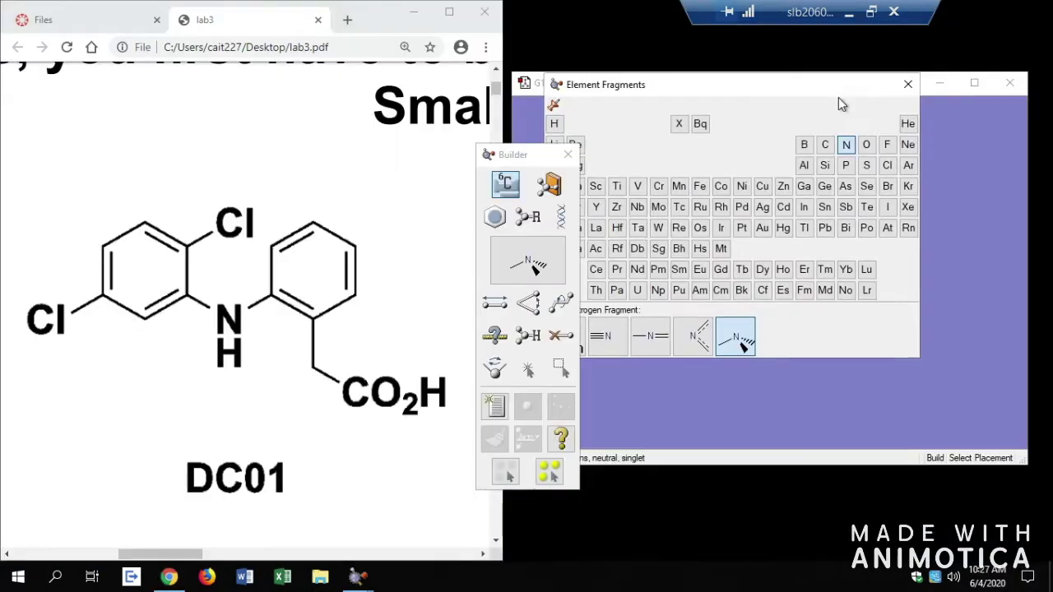
# Move the Element Fragments window off the molecule window so the drawing area is clear.
pyautogui.moveTo(838, 97); pyautogui.dragTo(490, 47)
pyautogui.moveTo(468, 9); pyautogui.dragTo(430, 26)
# Look up where GaussView is found among the installed Class Software programs, without launching it.
pyautogui.click(16, 576)
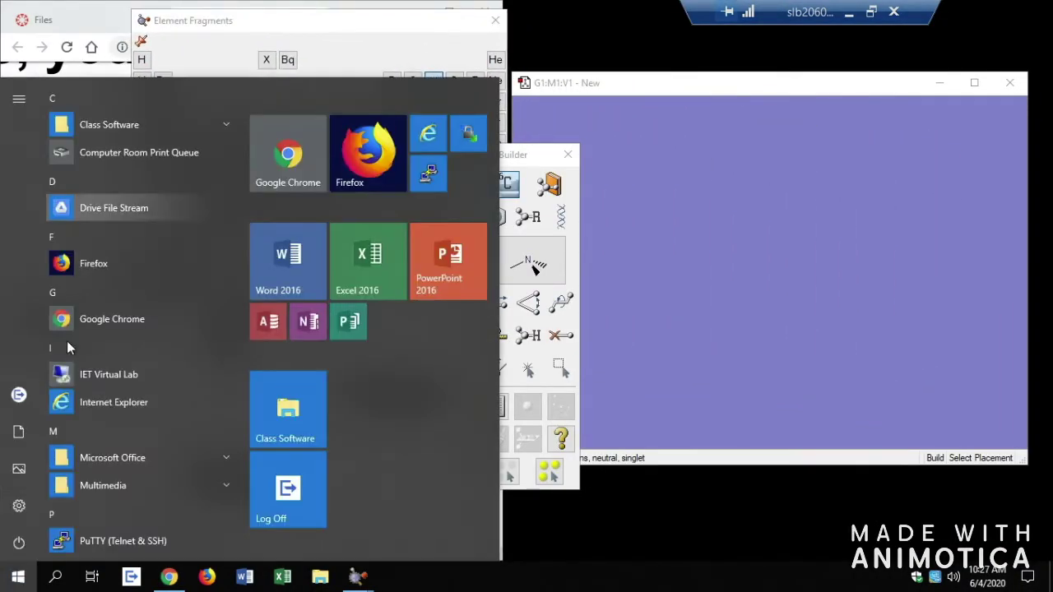
pyautogui.click(149, 131)
pyautogui.scroll(-3, 147, 279)
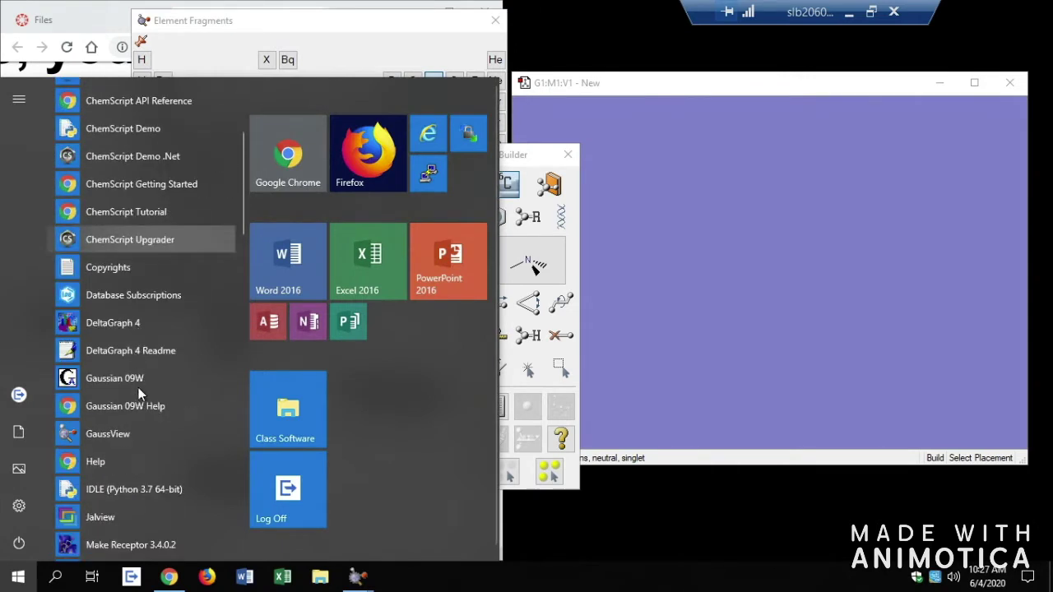
pyautogui.click(689, 507)
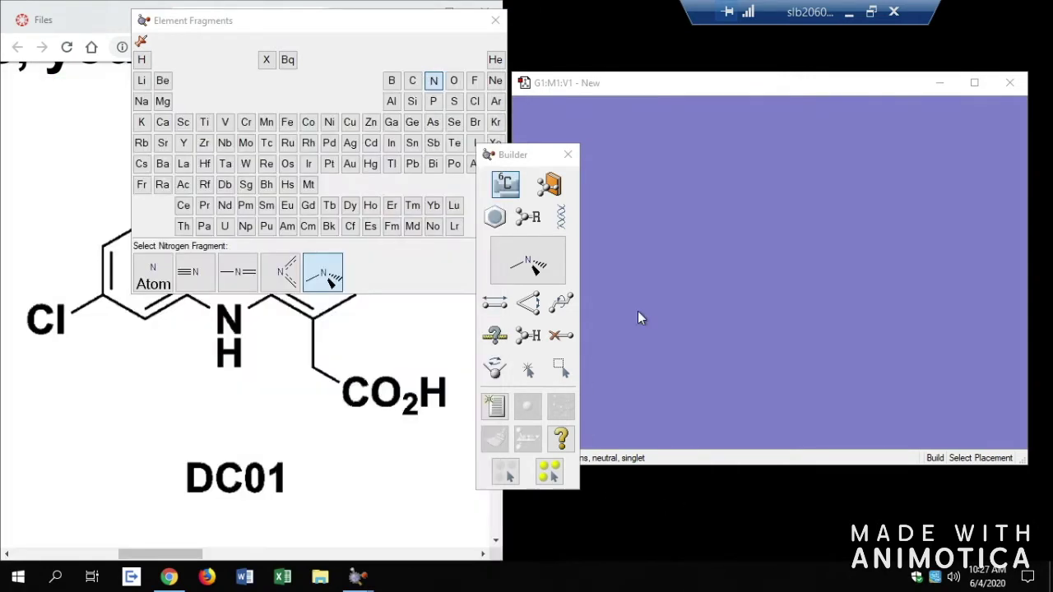
# Shift the Builder palette aside, check the View options of the main GaussView window, and minimize that window.
pyautogui.moveTo(509, 157); pyautogui.dragTo(551, 192)
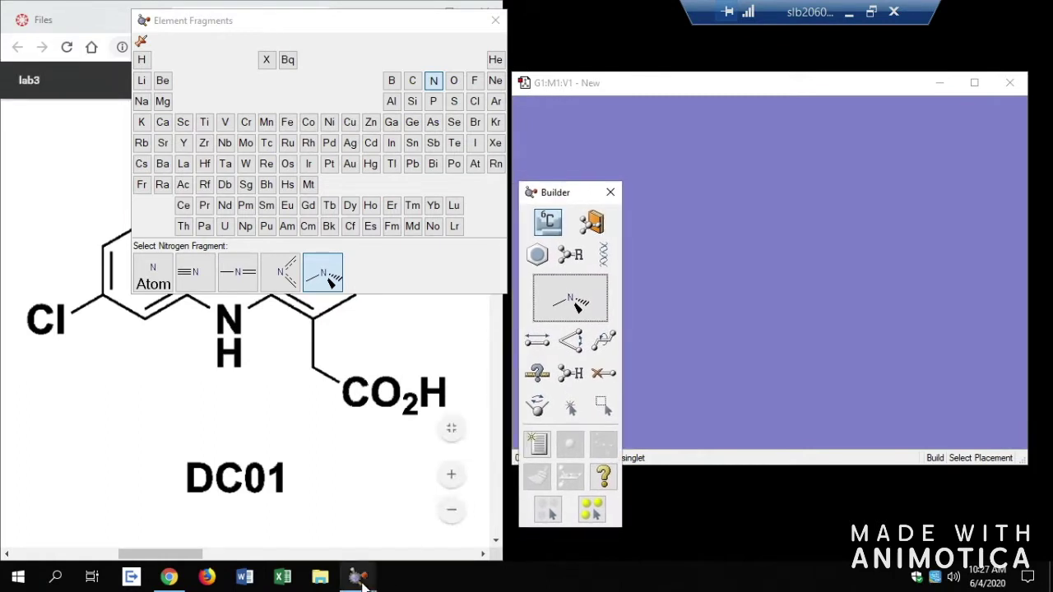
pyautogui.moveTo(362, 580)
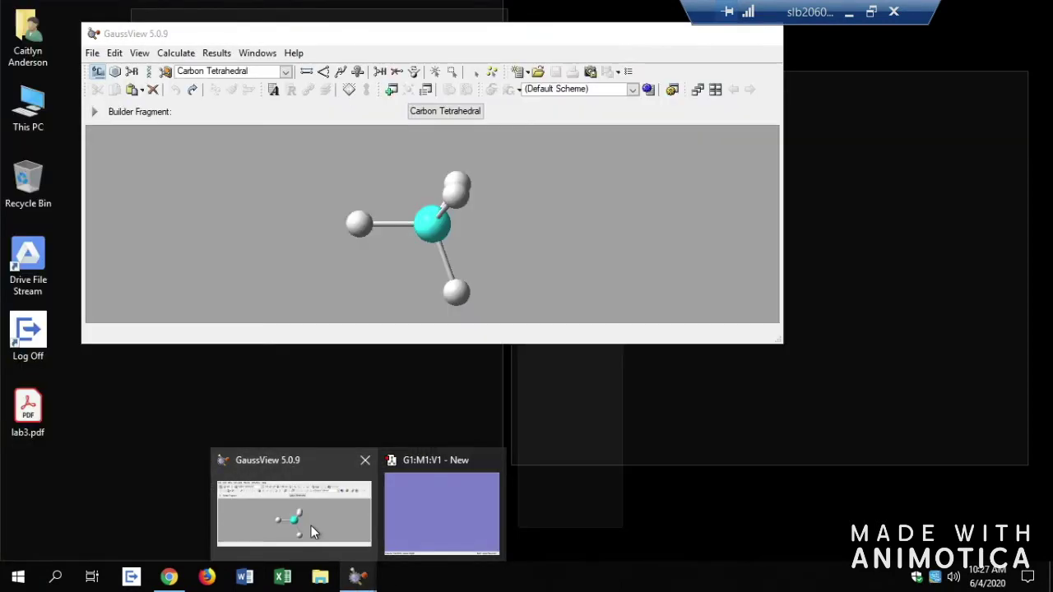
pyautogui.click(312, 524)
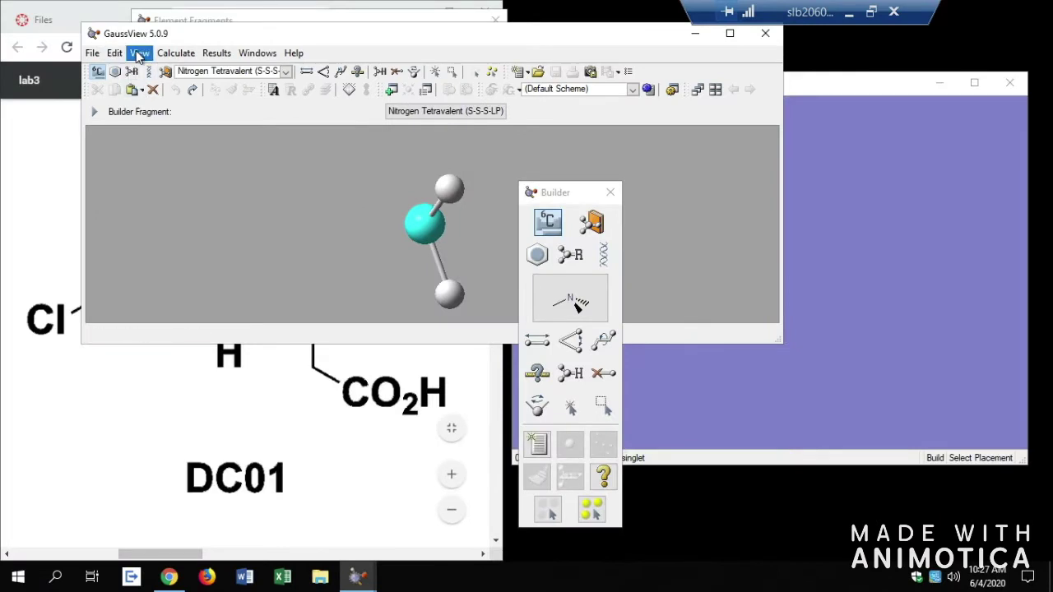
pyautogui.click(140, 52)
pyautogui.click(700, 35)
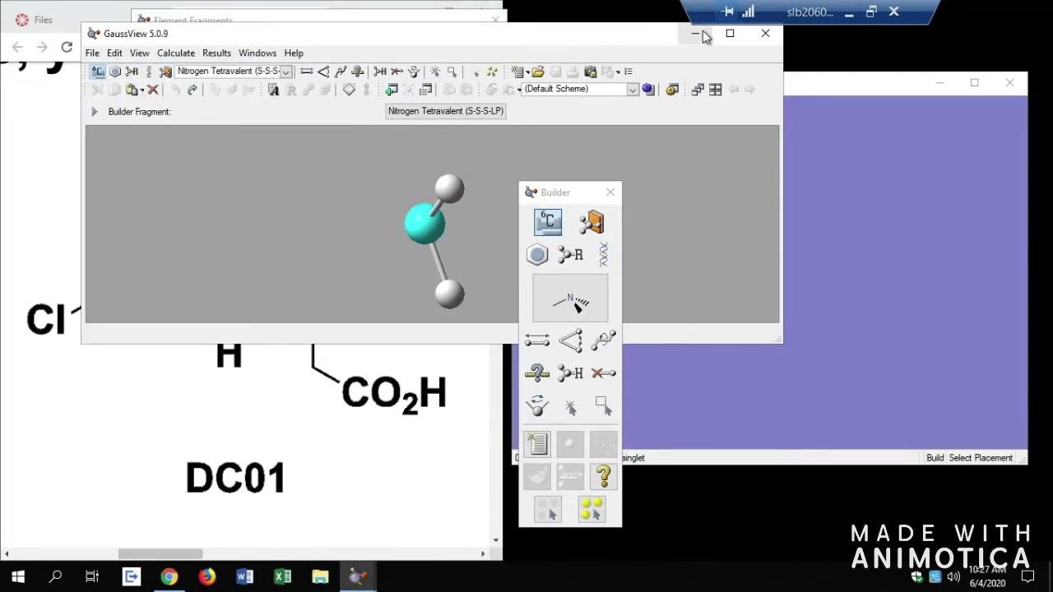
pyautogui.click(696, 34)
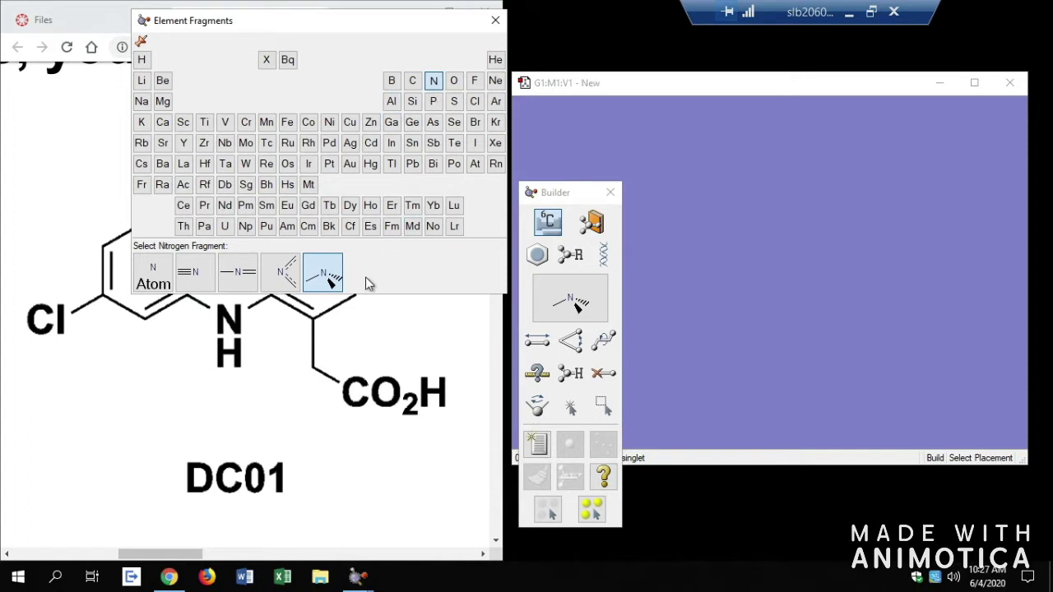
# Place a tetravalent nitrogen fragment in the molecule window and a separate tetrahedral carbon fragment beside it.
pyautogui.click(494, 23)
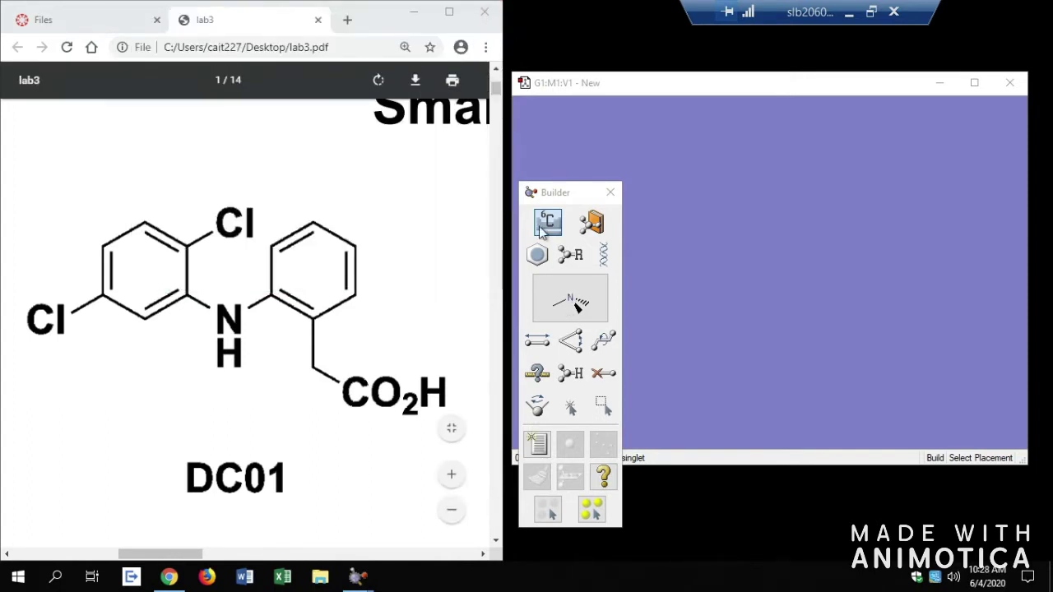
pyautogui.click(790, 245)
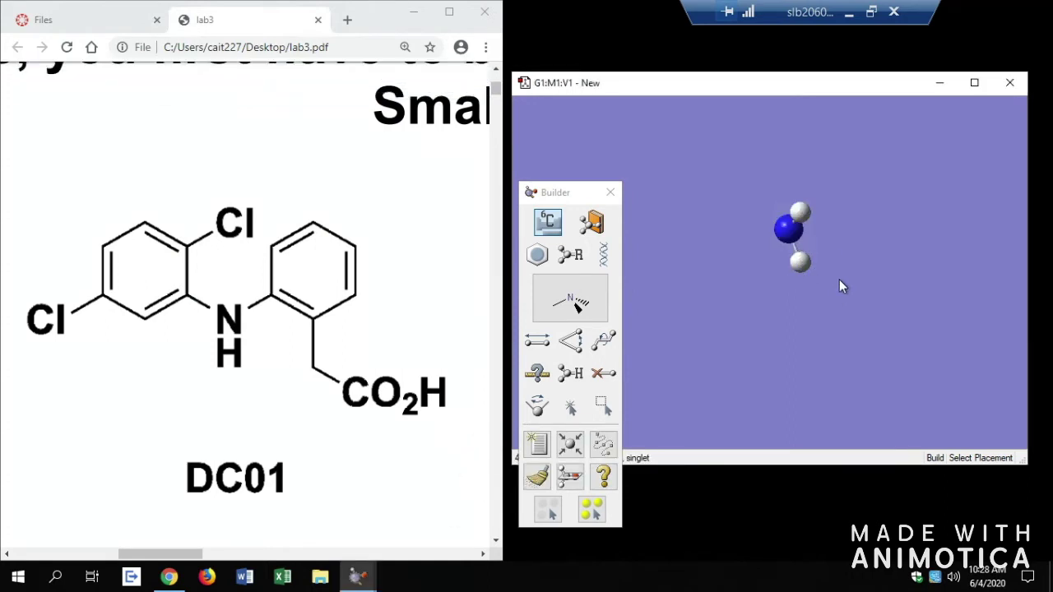
pyautogui.click(547, 222)
pyautogui.click(412, 81)
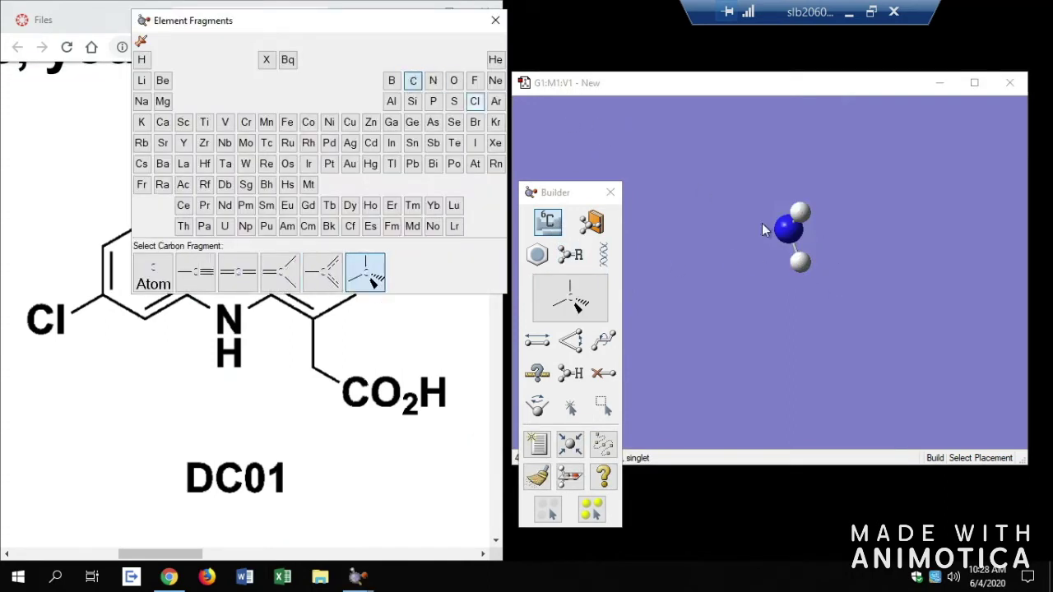
pyautogui.click(848, 235)
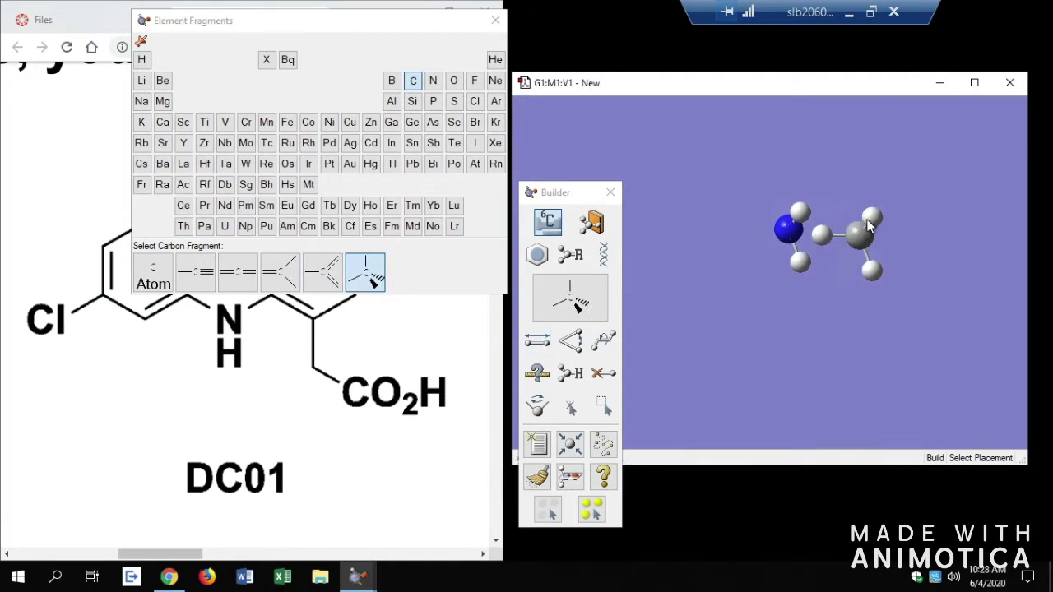
# Join the nitrogen and carbon atoms with a double bond, keeping the displacement set to Translate group.
pyautogui.click(538, 342)
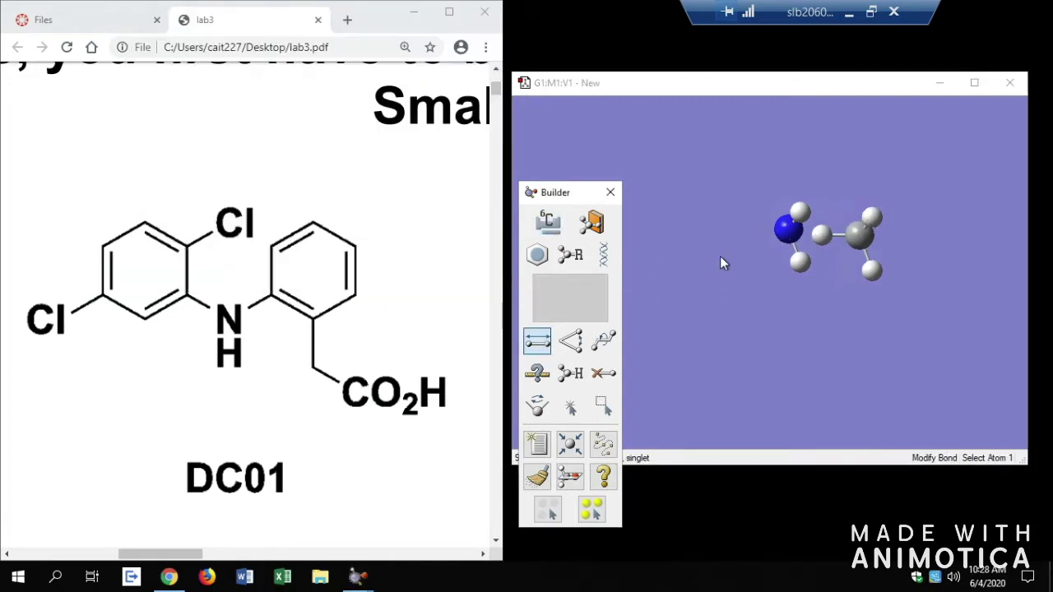
pyautogui.click(783, 234)
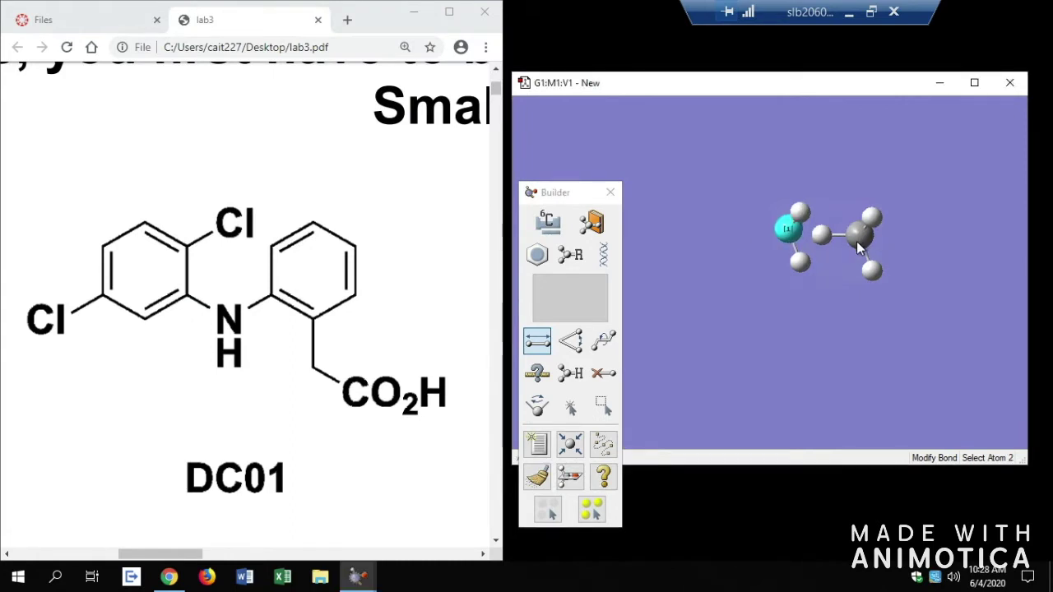
pyautogui.click(858, 245)
pyautogui.click(209, 218)
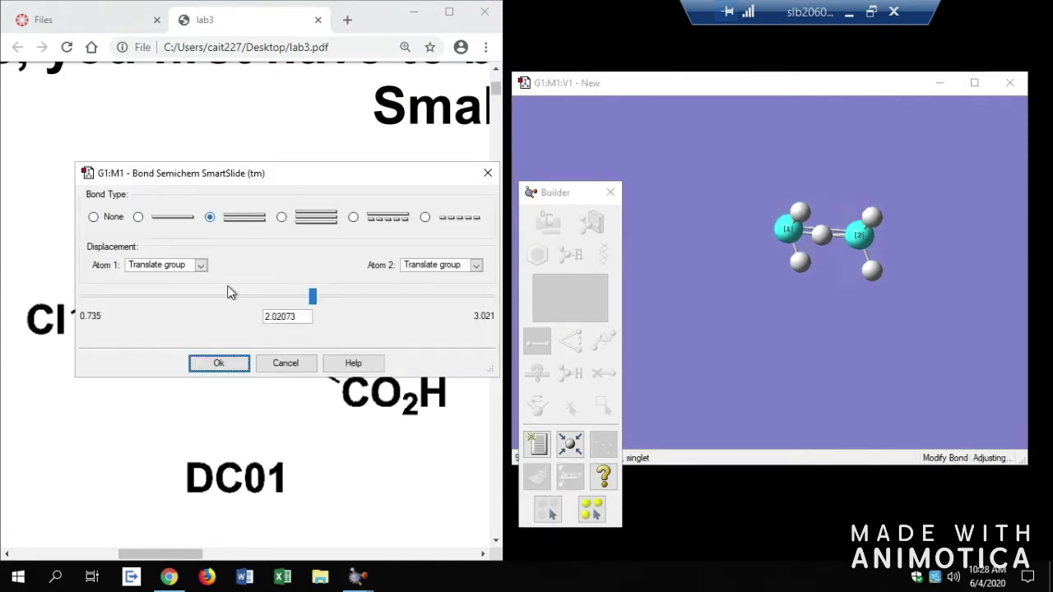
pyautogui.click(245, 366)
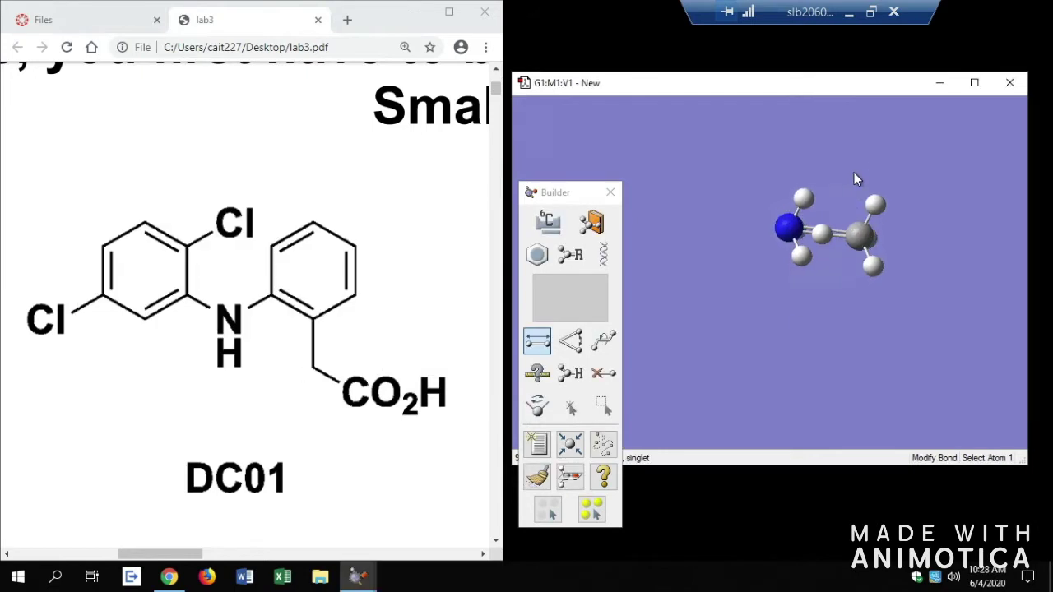
# Delete the hydrogen atom lying between the nitrogen and the carbon.
pyautogui.moveTo(854, 174); pyautogui.dragTo(866, 130)
pyautogui.moveTo(836, 224); pyautogui.dragTo(841, 210)
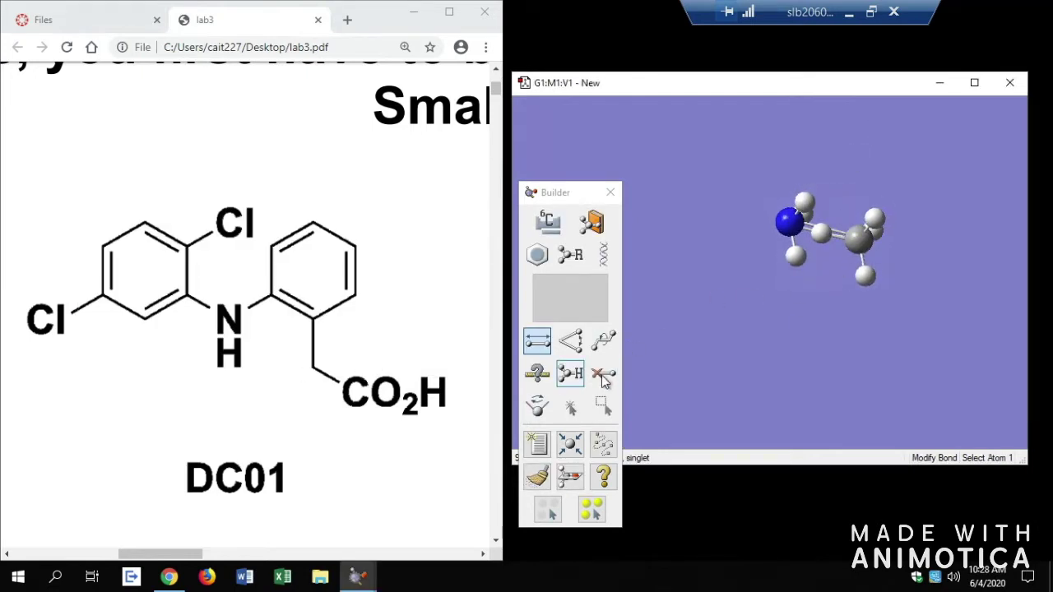
pyautogui.click(603, 377)
pyautogui.click(821, 234)
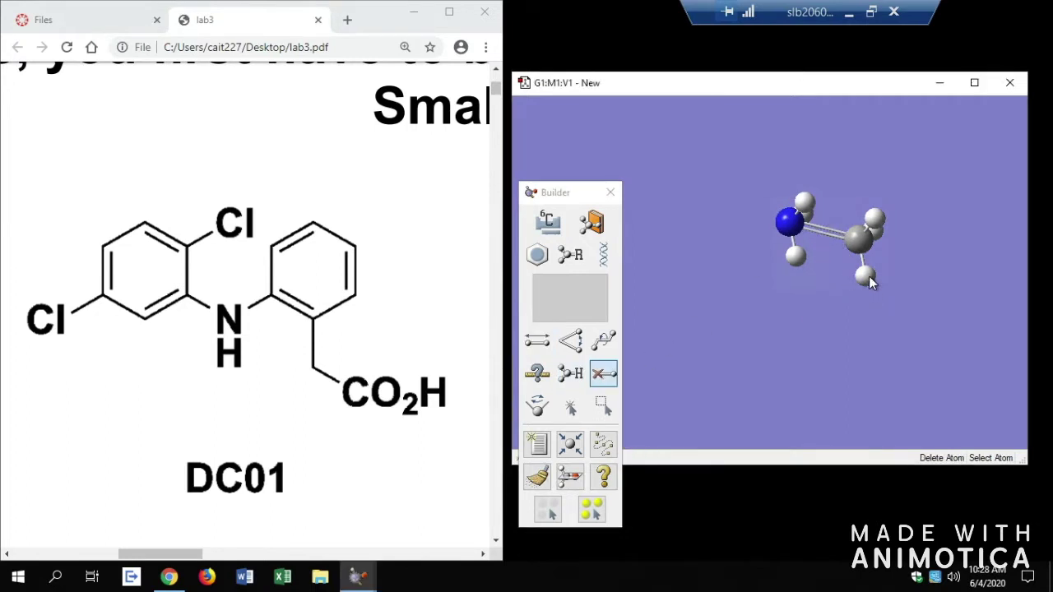
pyautogui.hotkey('ctrl', 'z')
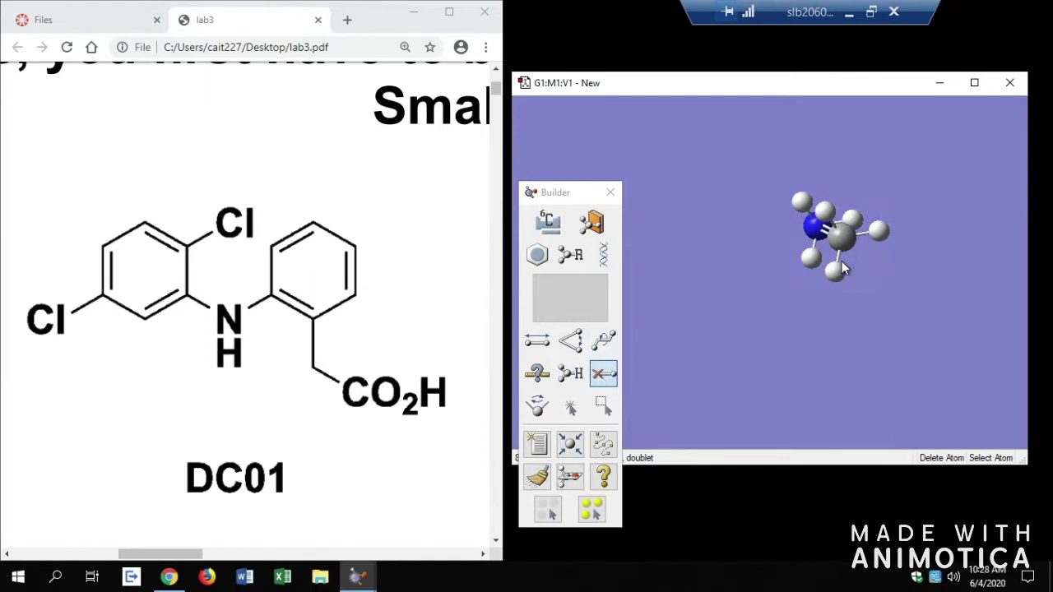
# Delete the remaining hydrogen, nitrogen and carbon atoms to empty the molecule window.
pyautogui.moveTo(847, 265); pyautogui.dragTo(878, 235)
pyautogui.click(881, 232)
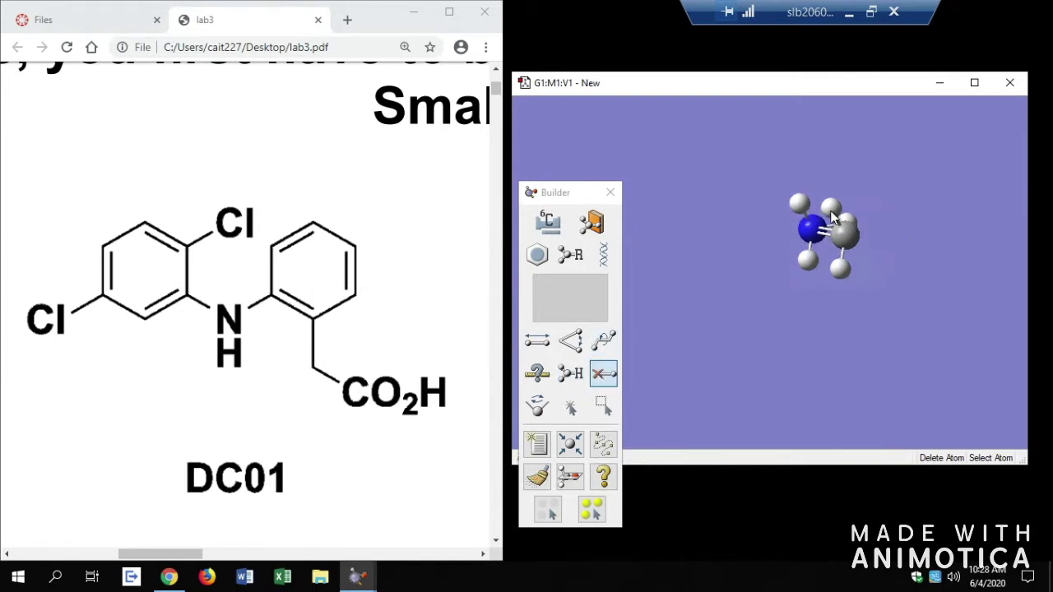
pyautogui.click(831, 213)
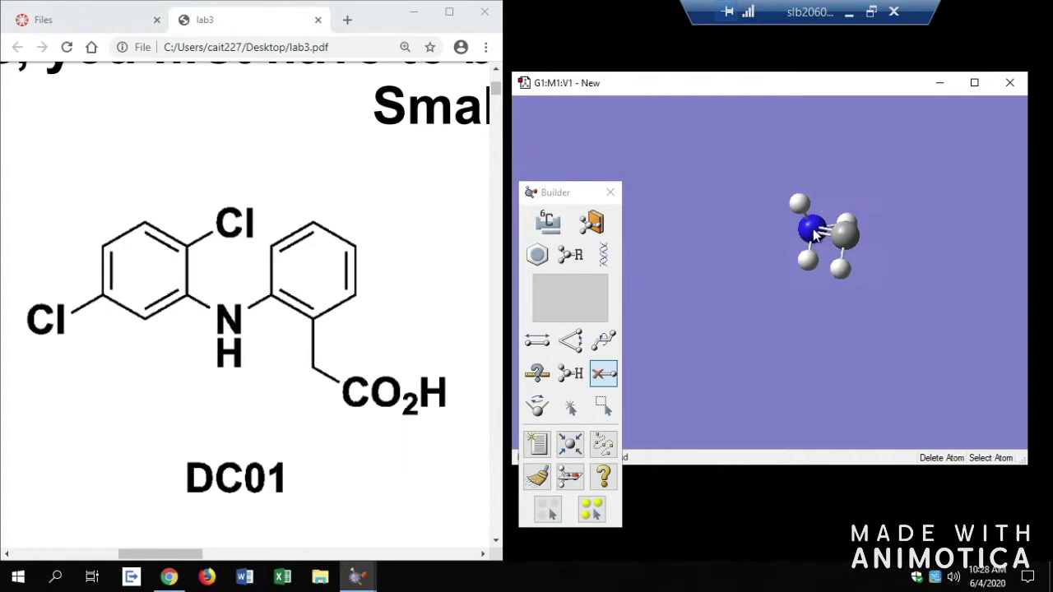
pyautogui.click(812, 229)
pyautogui.click(851, 235)
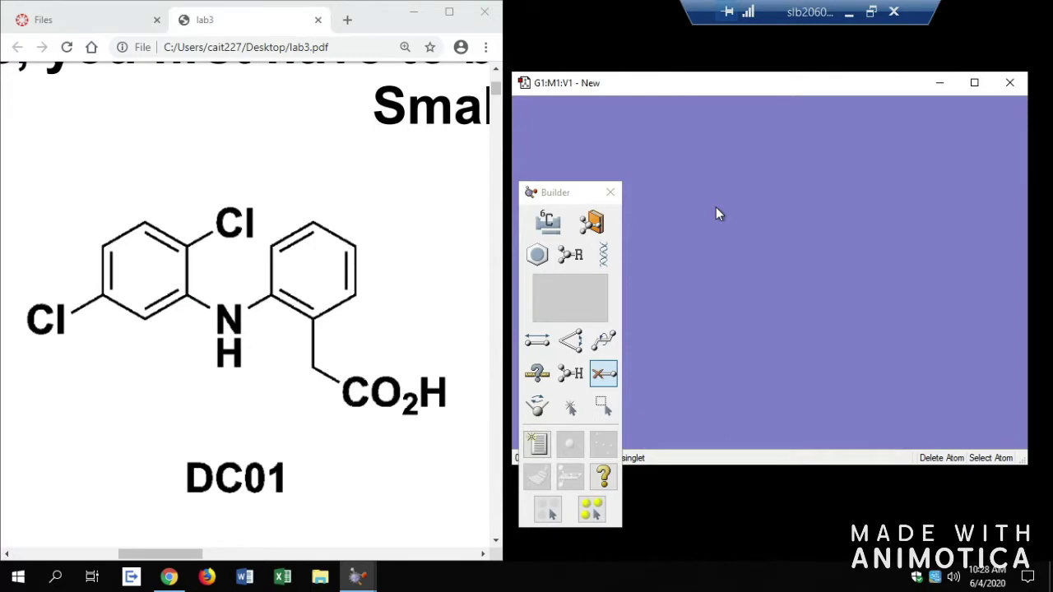
# Place a benzene ring fragment in the empty molecule window, keeping the fragment library off the reference drawing's first ring.
pyautogui.click(549, 224)
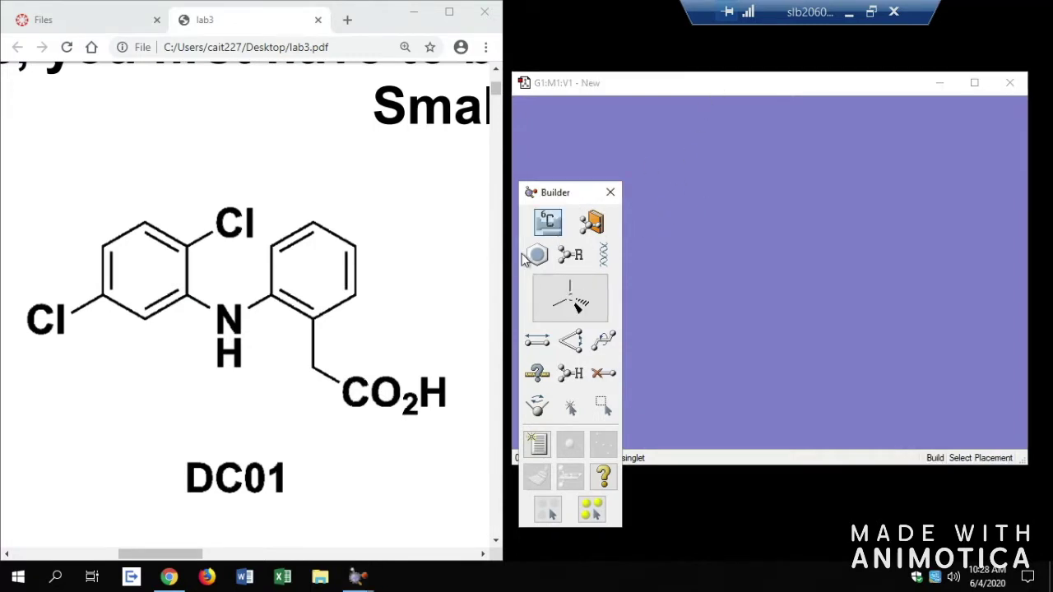
pyautogui.click(536, 255)
pyautogui.moveTo(173, 14); pyautogui.dragTo(337, 46)
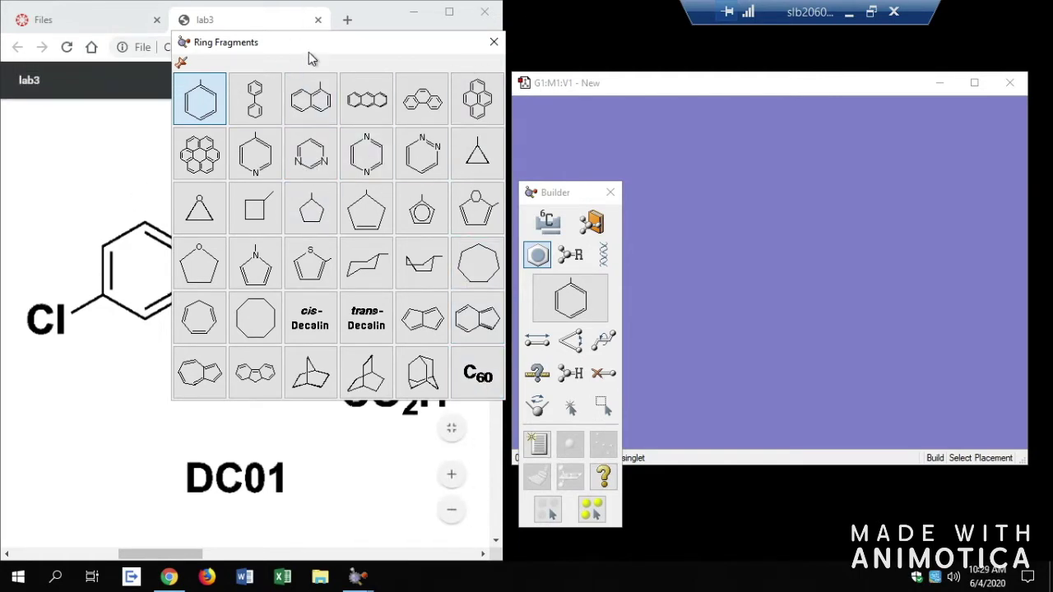
pyautogui.moveTo(292, 42); pyautogui.dragTo(423, 82)
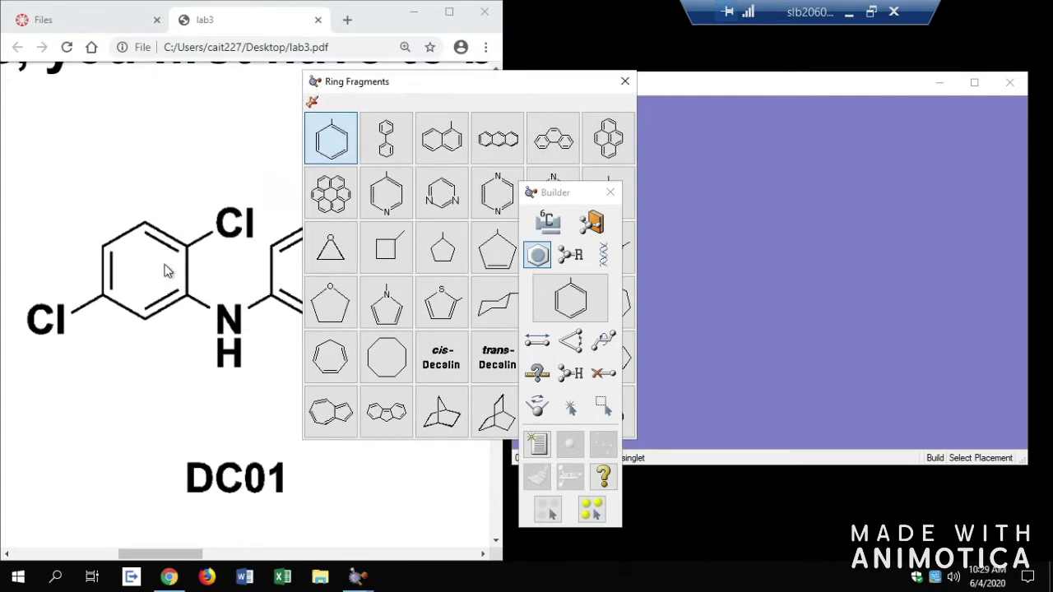
pyautogui.click(680, 210)
# Add a second, separate benzene ring beside the first, oriented to match the DC01 drawing.
pyautogui.moveTo(730, 202); pyautogui.dragTo(748, 228)
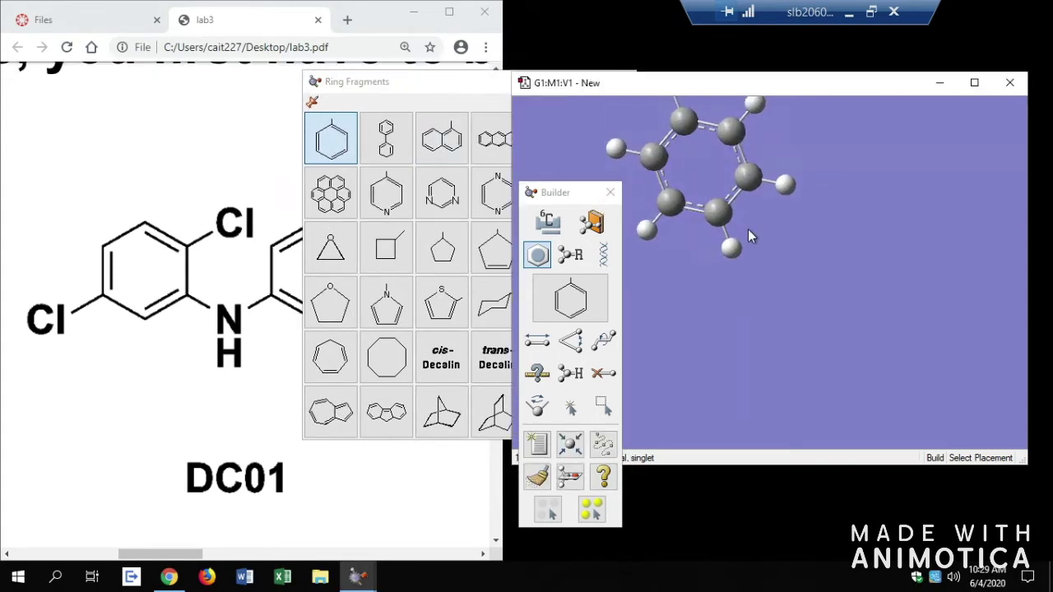
pyautogui.moveTo(617, 238); pyautogui.dragTo(598, 368)
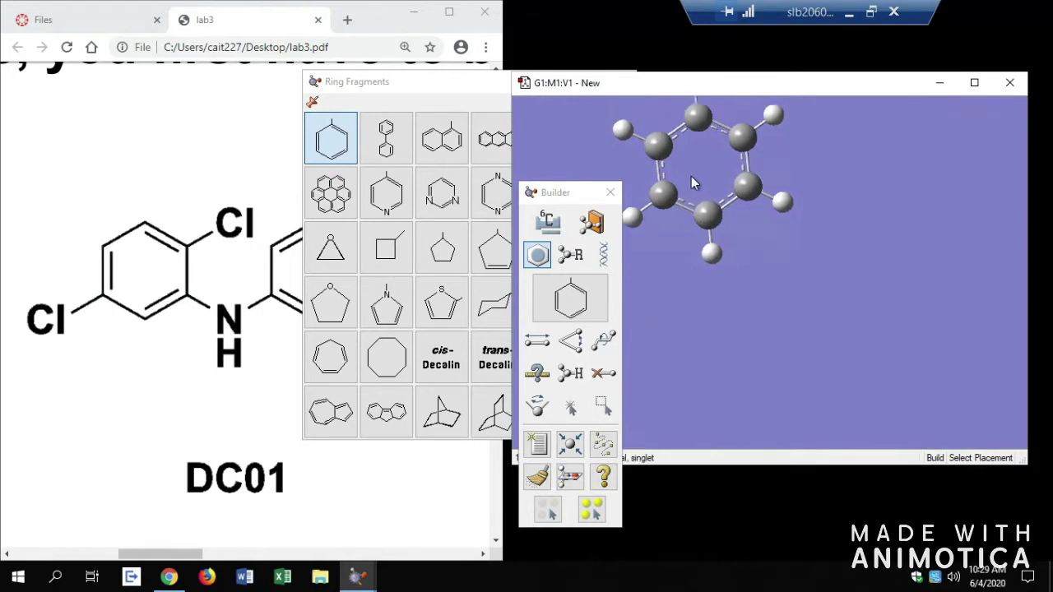
pyautogui.moveTo(693, 145); pyautogui.dragTo(697, 250, button='middle')
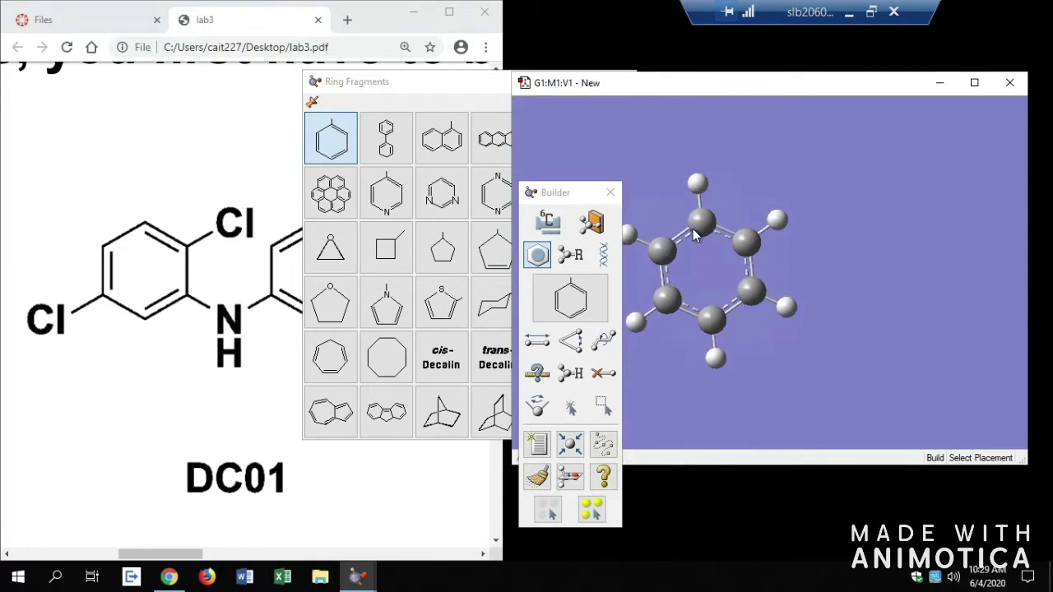
pyautogui.moveTo(705, 265); pyautogui.dragTo(715, 246, button='middle')
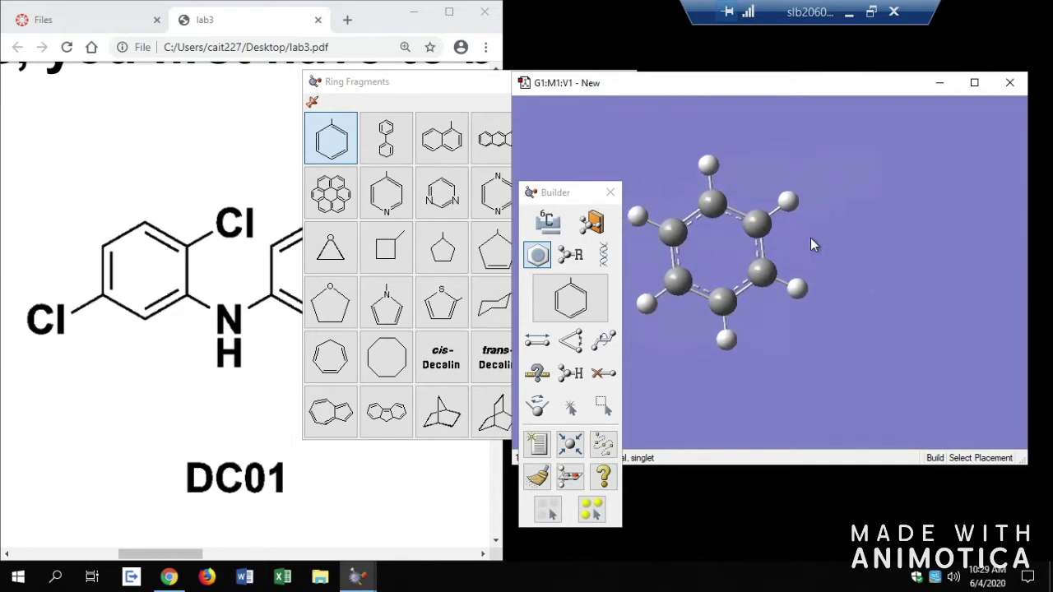
pyautogui.click(977, 236)
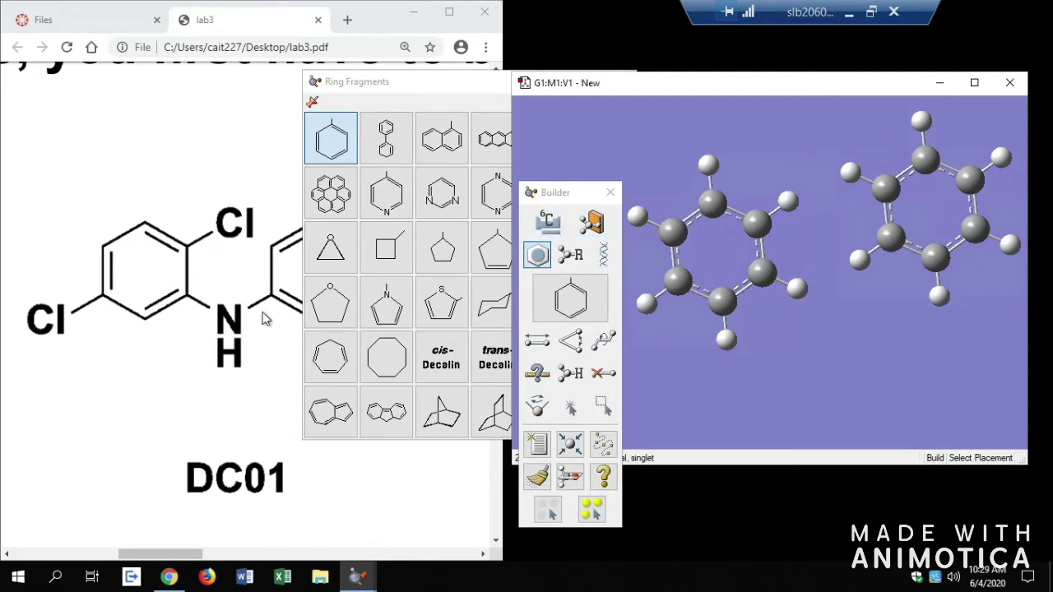
# Place a tetrahedral nitrogen fragment with its hydrogens between the two benzene rings.
pyautogui.click(550, 226)
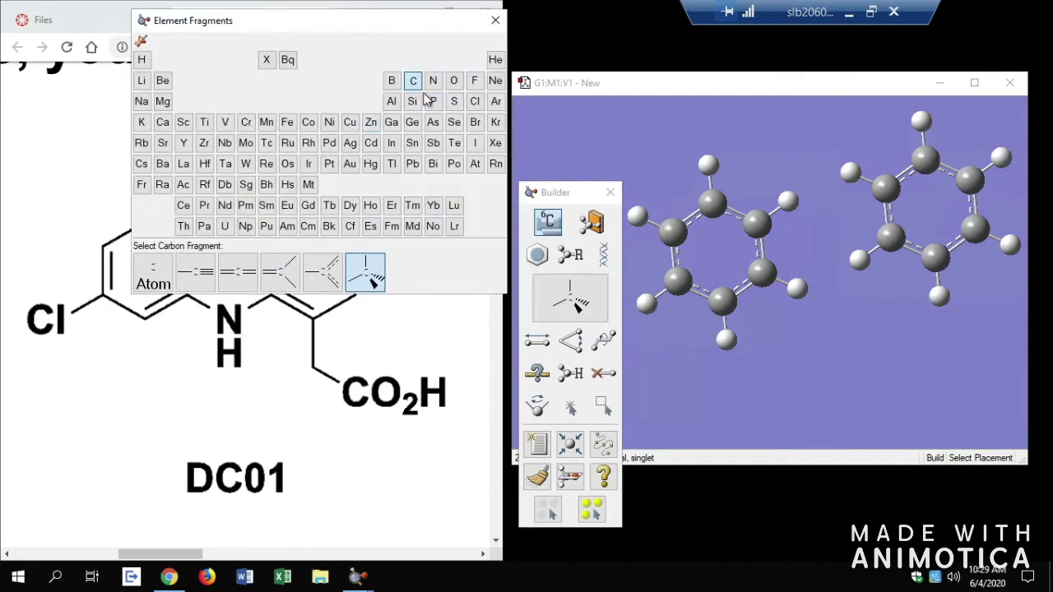
pyautogui.click(434, 80)
pyautogui.click(828, 277)
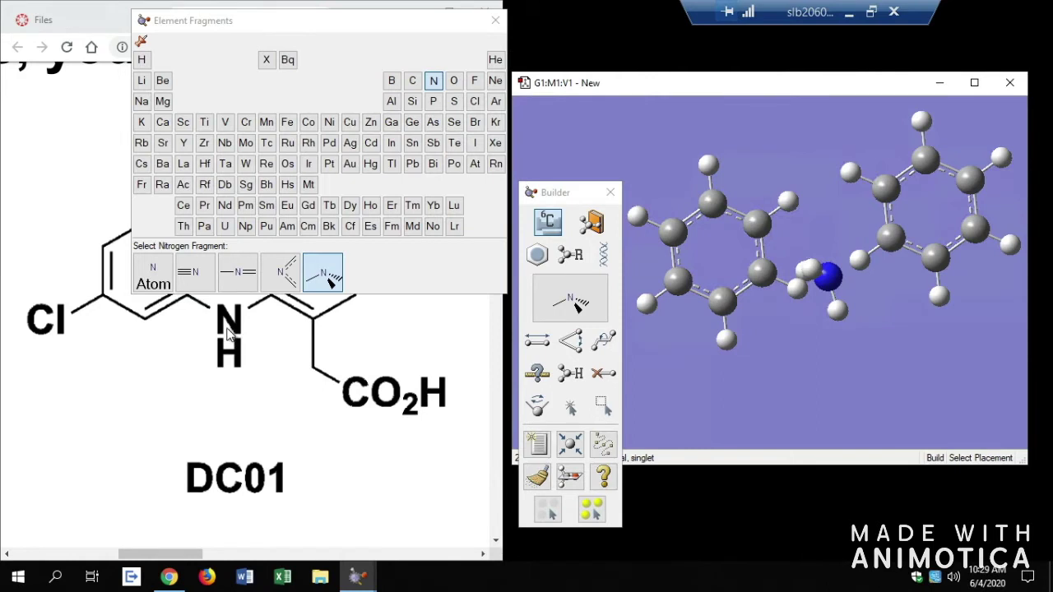
# Delete the nitrogen's two extra hydrogens and the hydrogen on each ring facing the nitrogen, keeping one N-H.
pyautogui.click(603, 373)
pyautogui.click(813, 278)
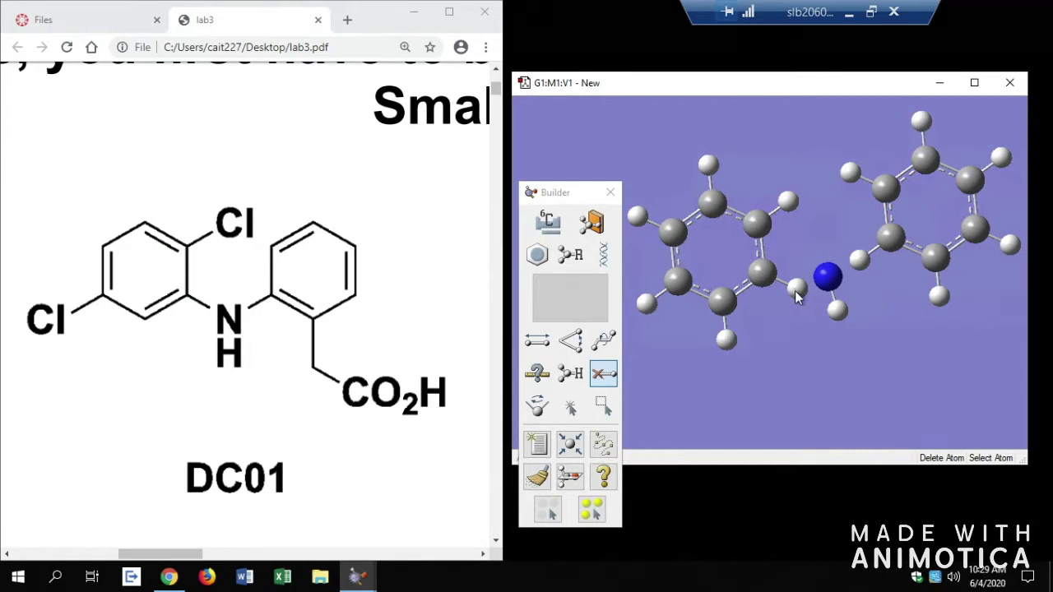
pyautogui.click(797, 289)
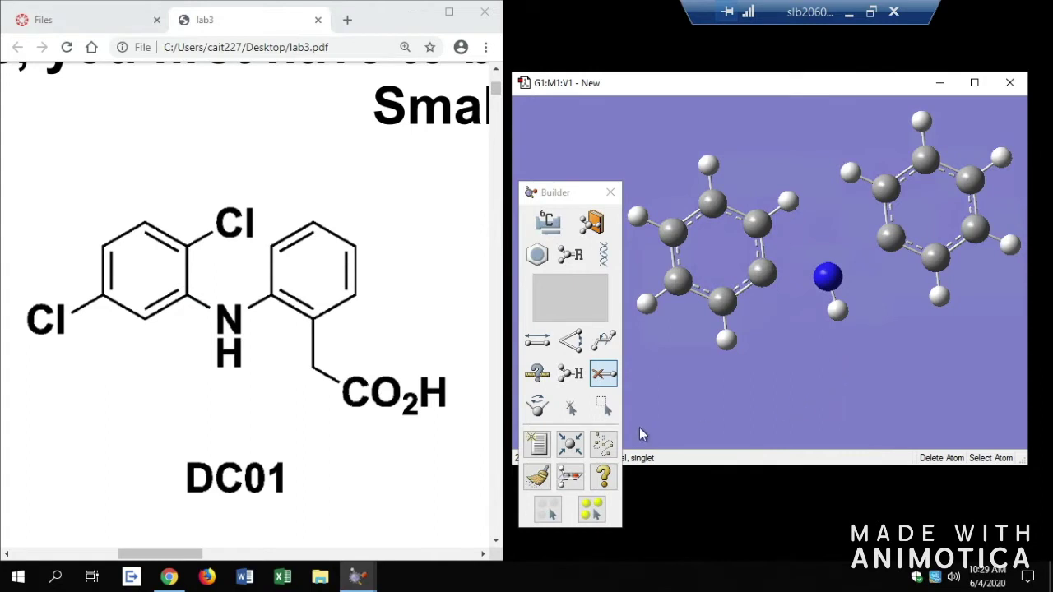
# Join the first ring's bare carbon to the nitrogen with a single bond.
pyautogui.click(539, 344)
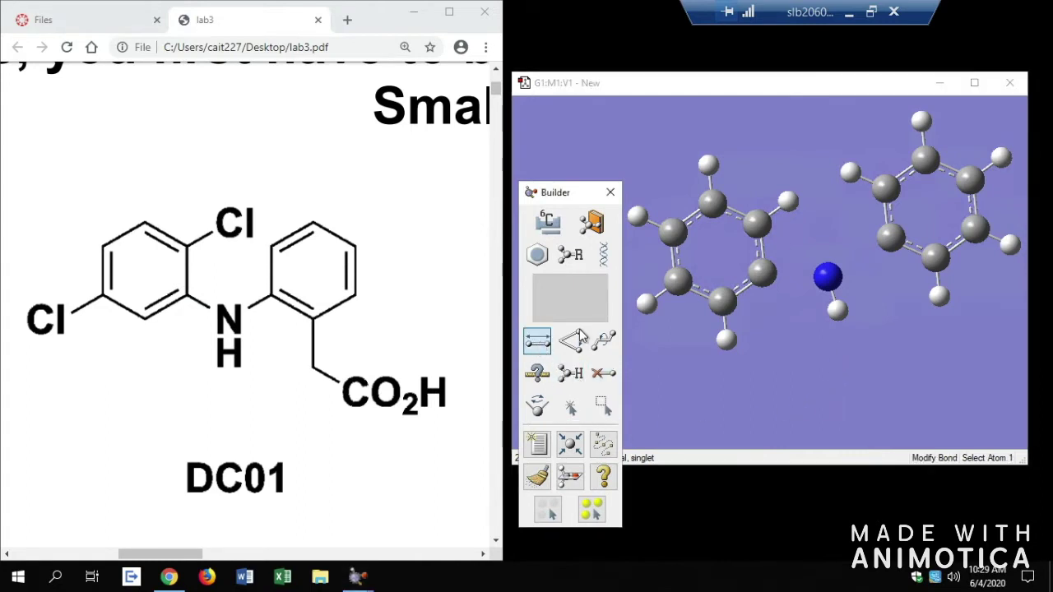
pyautogui.click(765, 275)
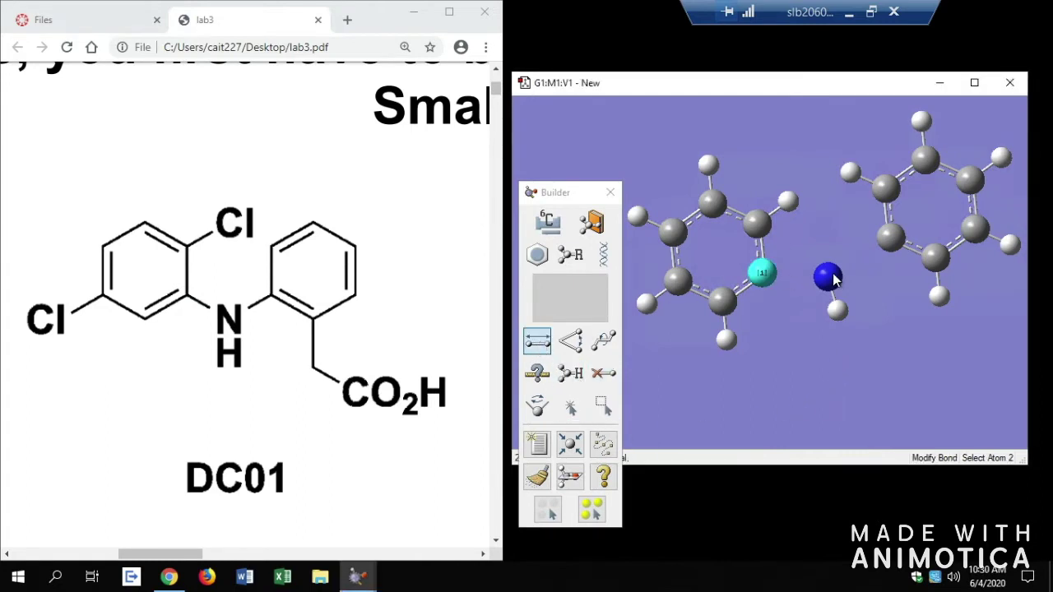
pyautogui.click(827, 277)
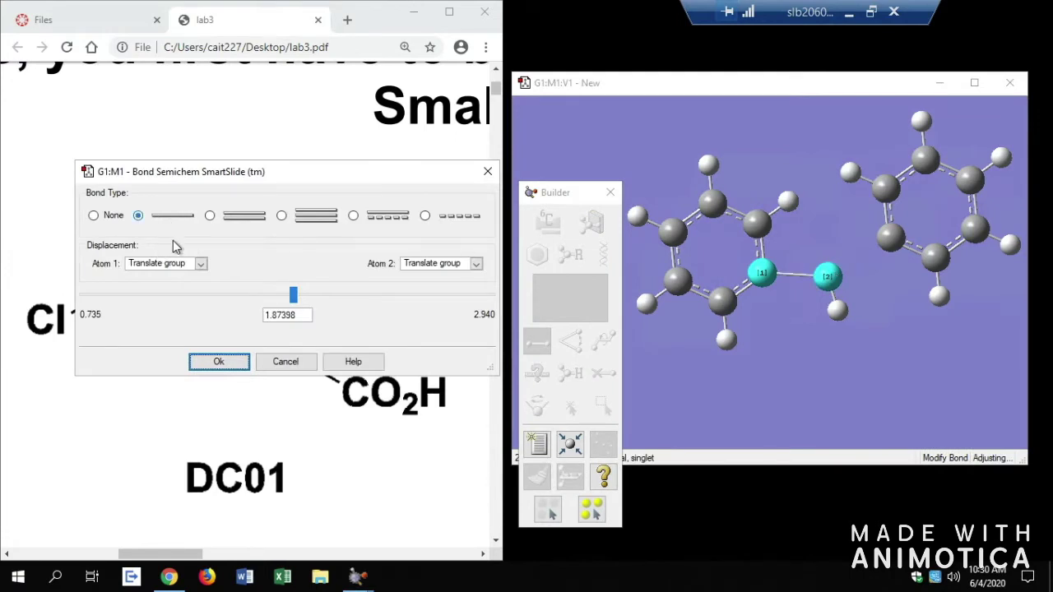
pyautogui.click(222, 367)
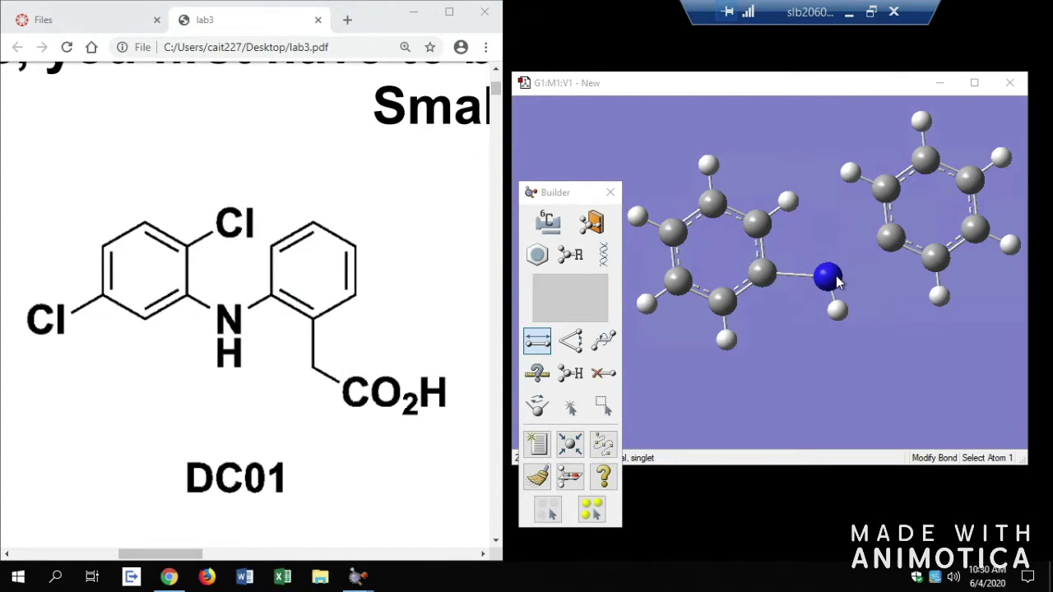
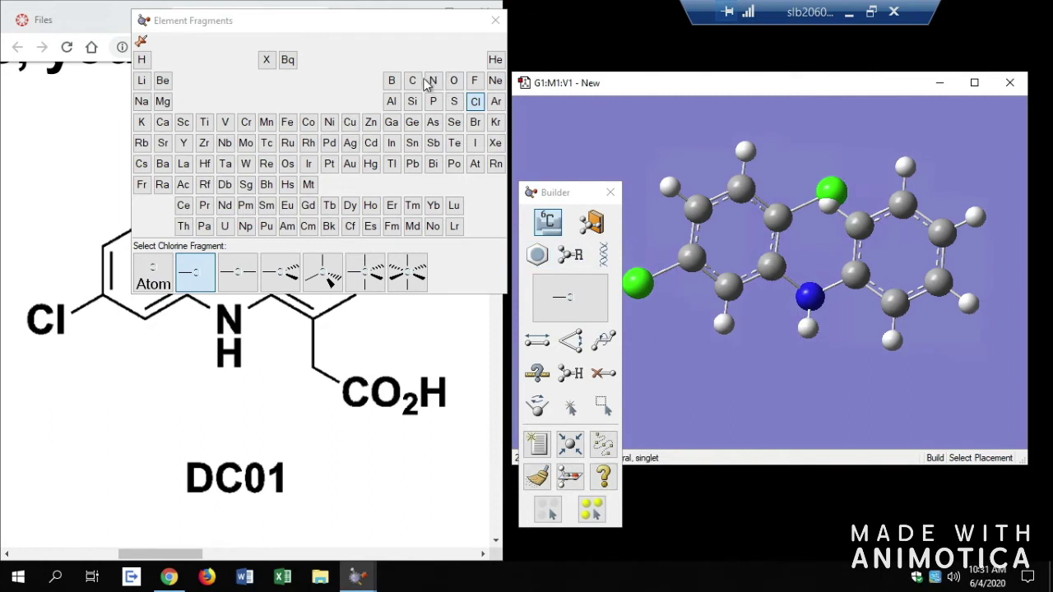
# Replace the second ring's hydrogen beside the nitrogen-bearing carbon with a tetrahedral carbon, and undo the extra carbon added onto it.
pyautogui.click(412, 80)
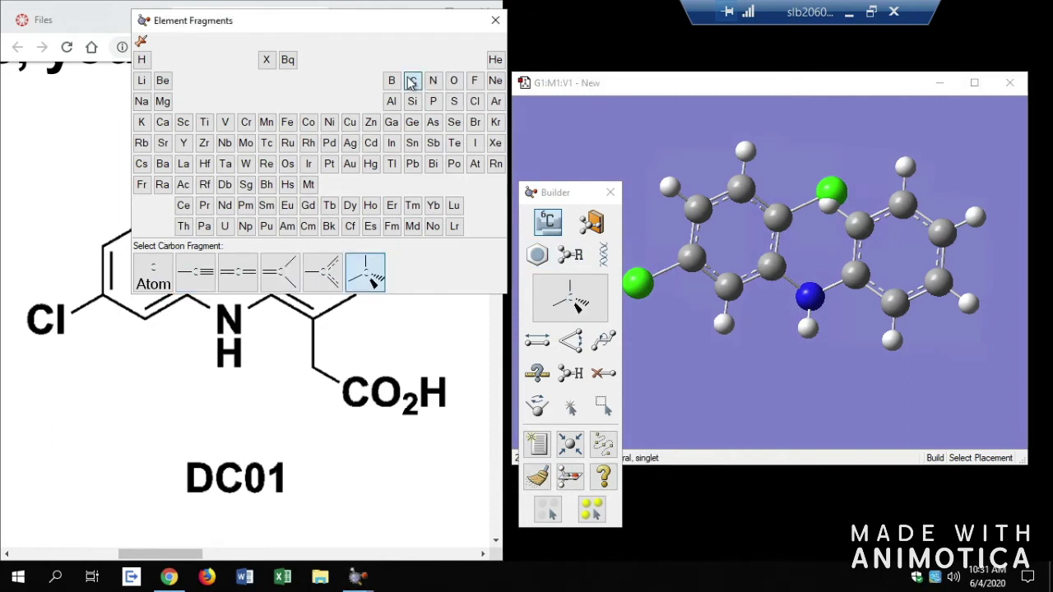
pyautogui.click(898, 341)
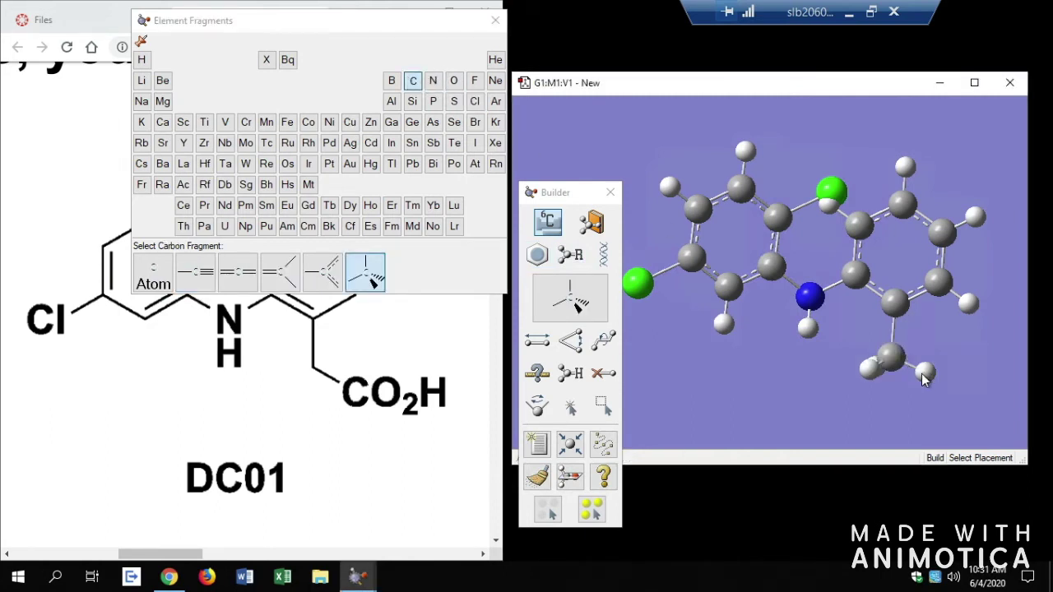
pyautogui.click(923, 377)
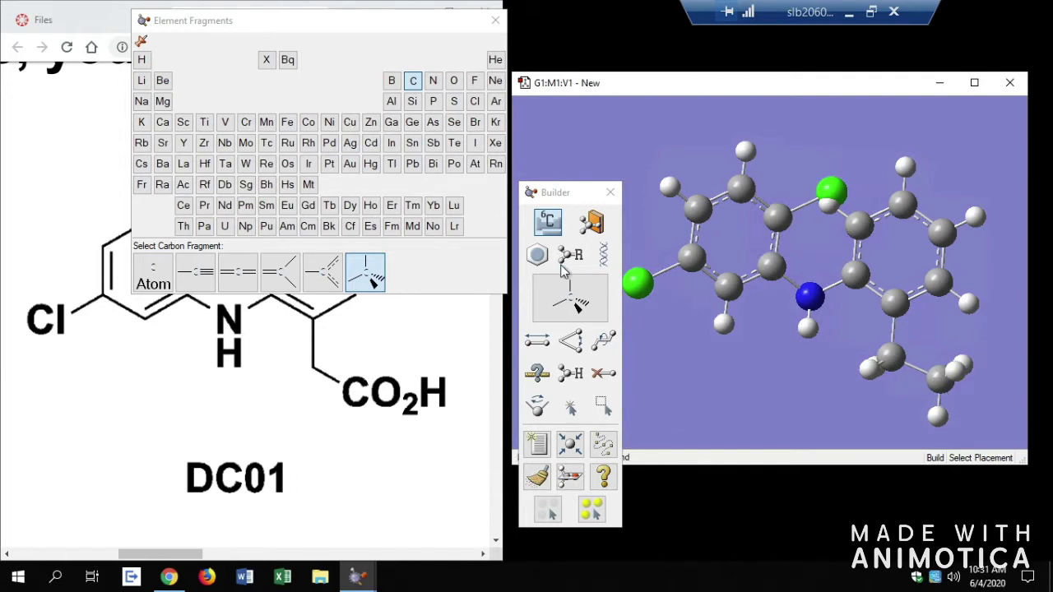
pyautogui.hotkey('ctrl', 'z')
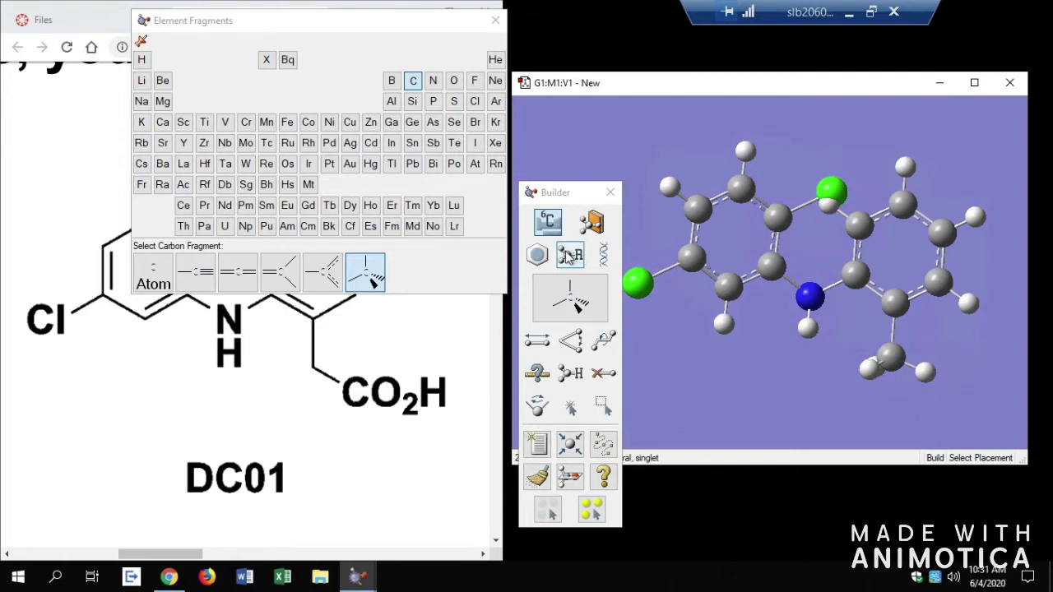
# Replace one hydrogen of the second ring's methyl group with a carboxylic acid R-group fragment.
pyautogui.click(572, 257)
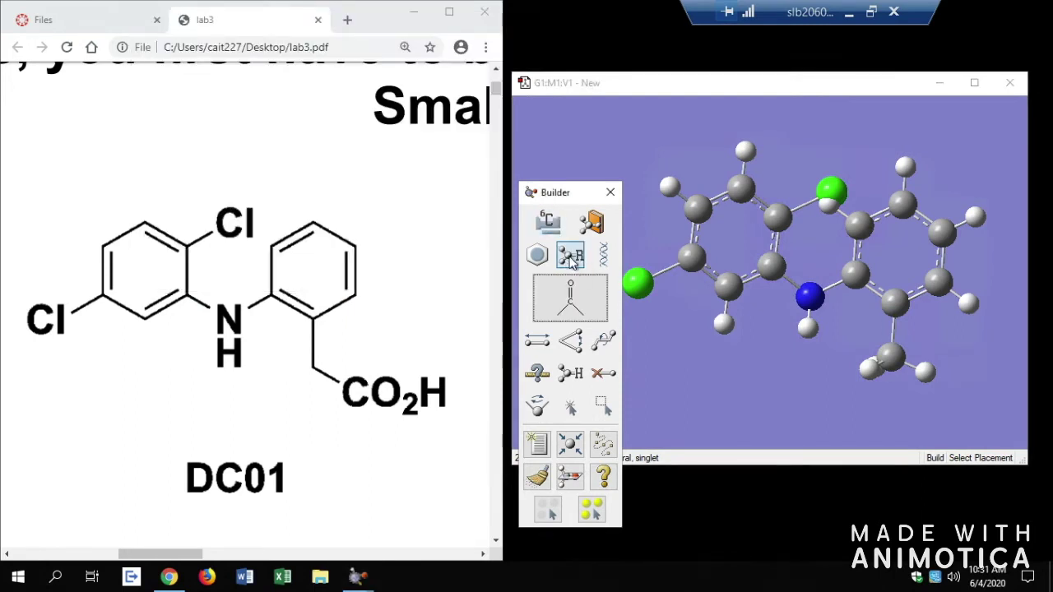
pyautogui.click(570, 256)
pyautogui.moveTo(195, 16); pyautogui.dragTo(283, 92)
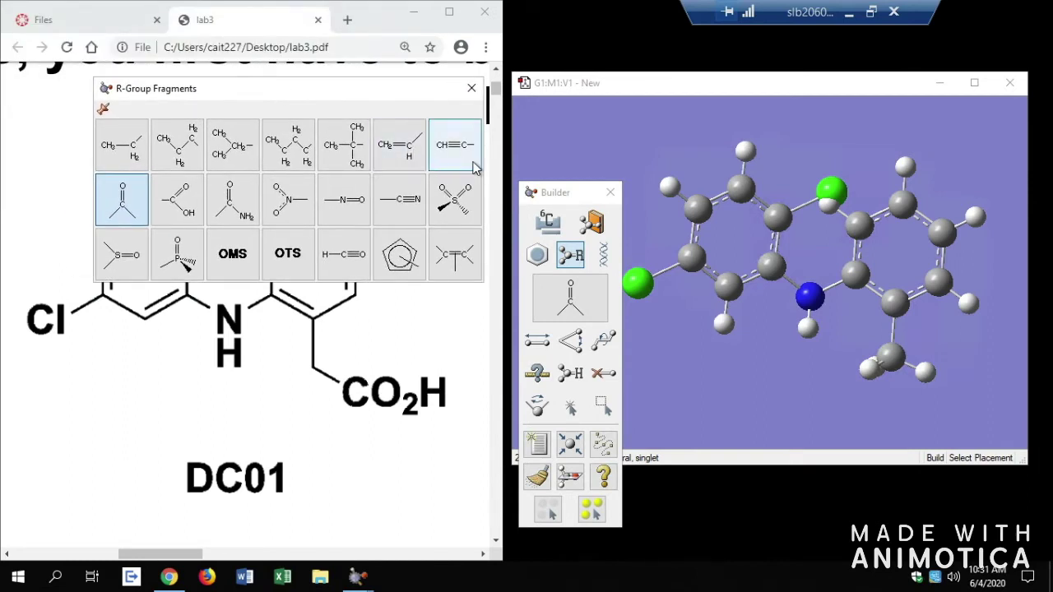
pyautogui.click(177, 200)
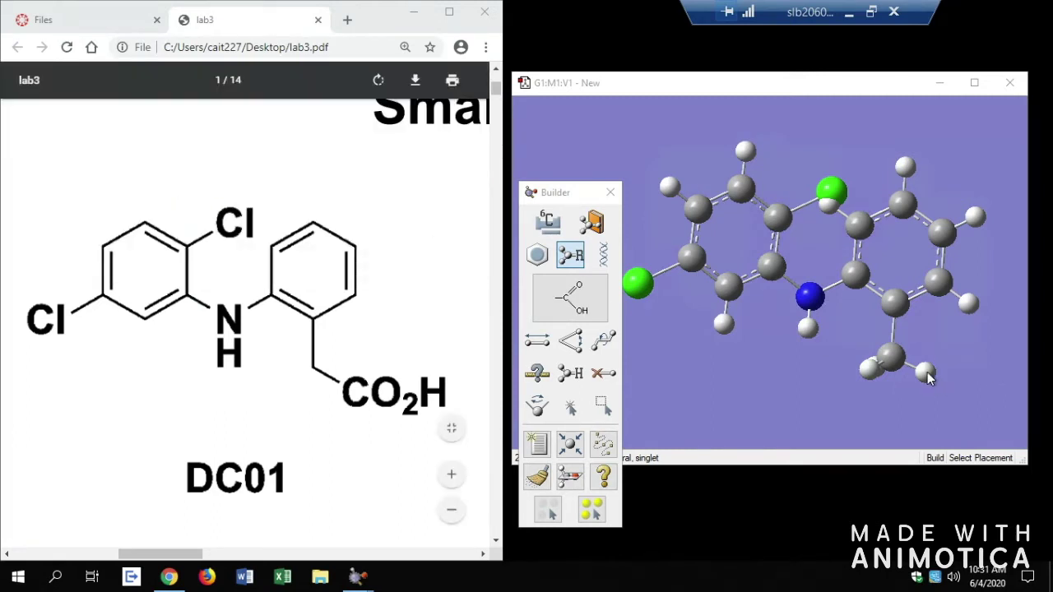
pyautogui.click(925, 373)
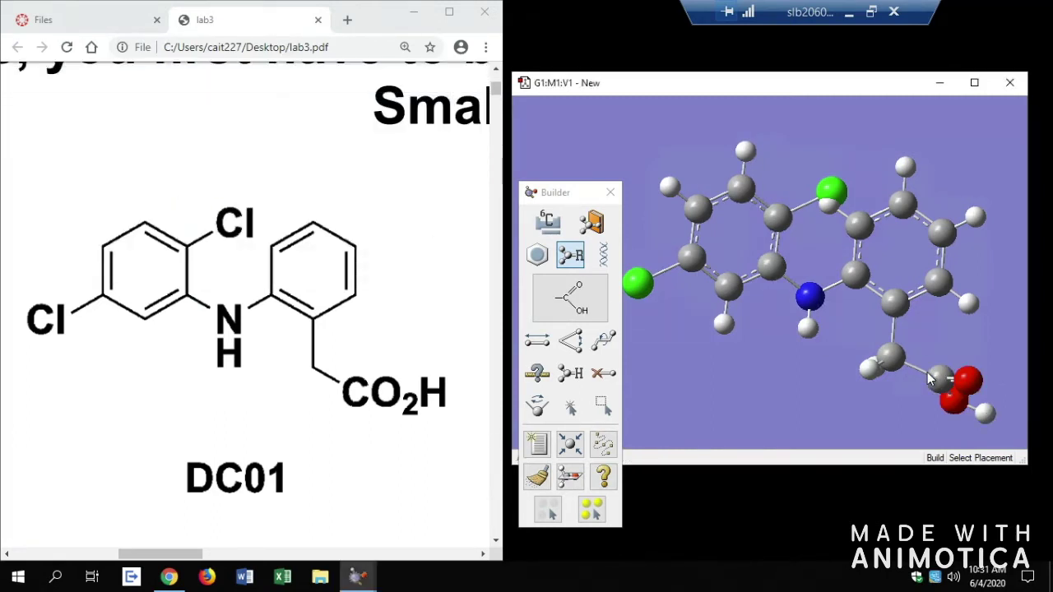
# Clean up the geometry of the molecule with its carboxylic acid group attached.
pyautogui.moveTo(930, 374); pyautogui.dragTo(949, 327)
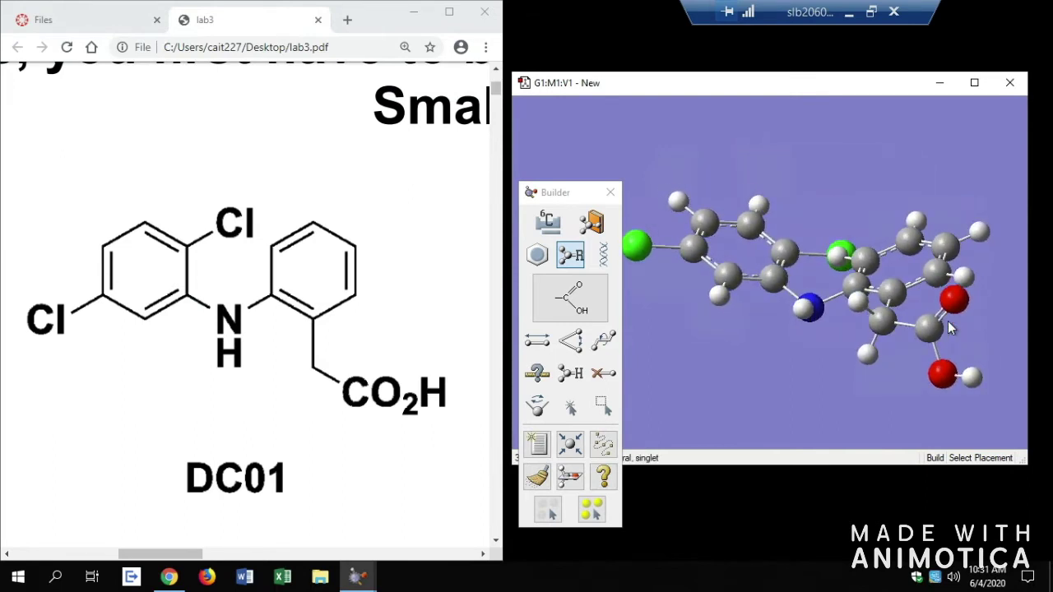
pyautogui.click(540, 477)
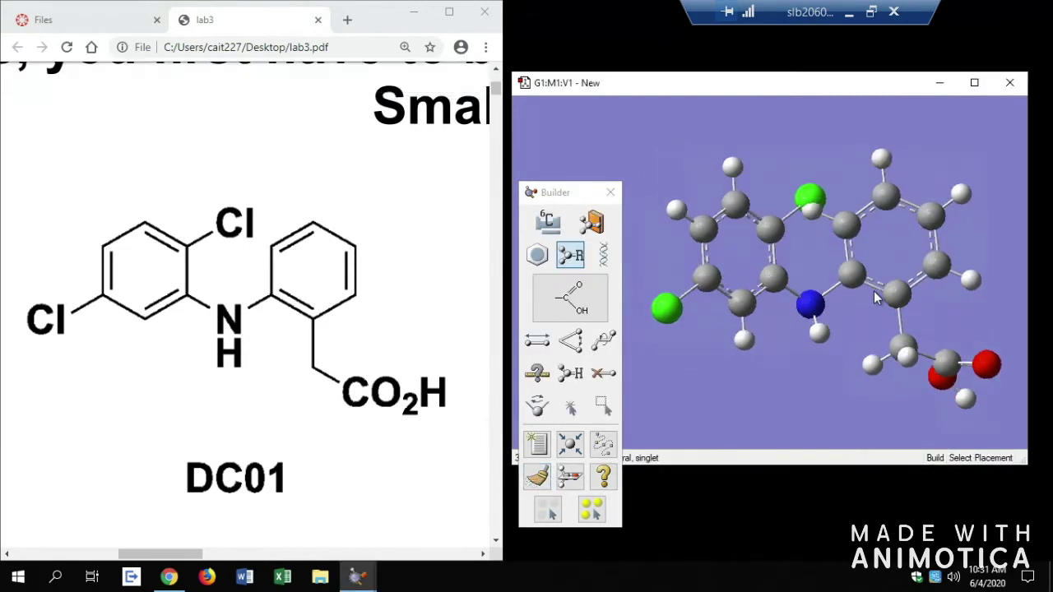
pyautogui.moveTo(857, 286); pyautogui.dragTo(834, 220)
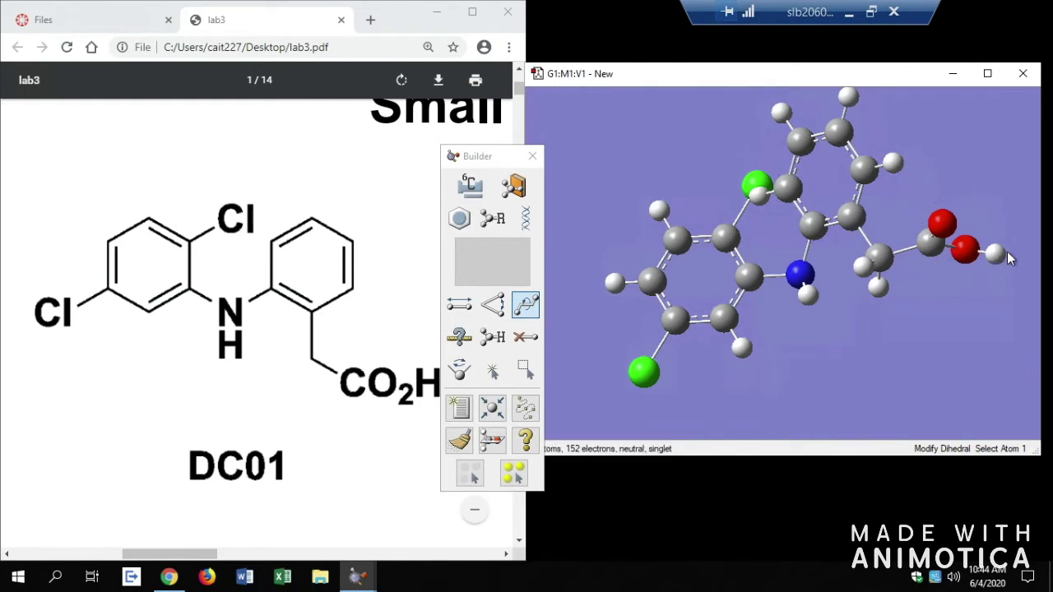
# Delete the hydrogen on the carboxylic acid's hydroxyl oxygen.
pyautogui.click(530, 339)
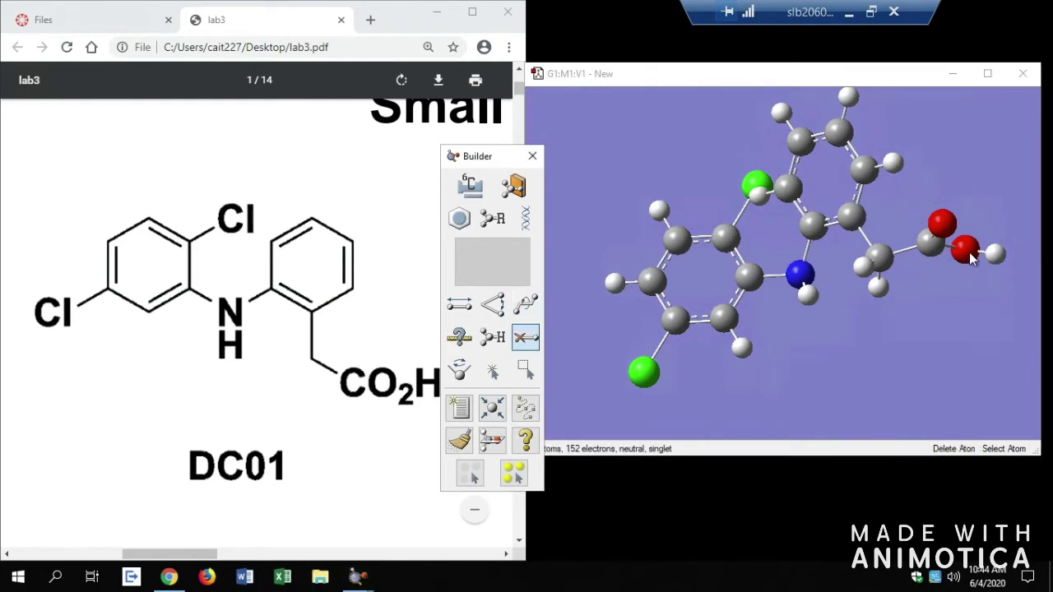
pyautogui.click(994, 254)
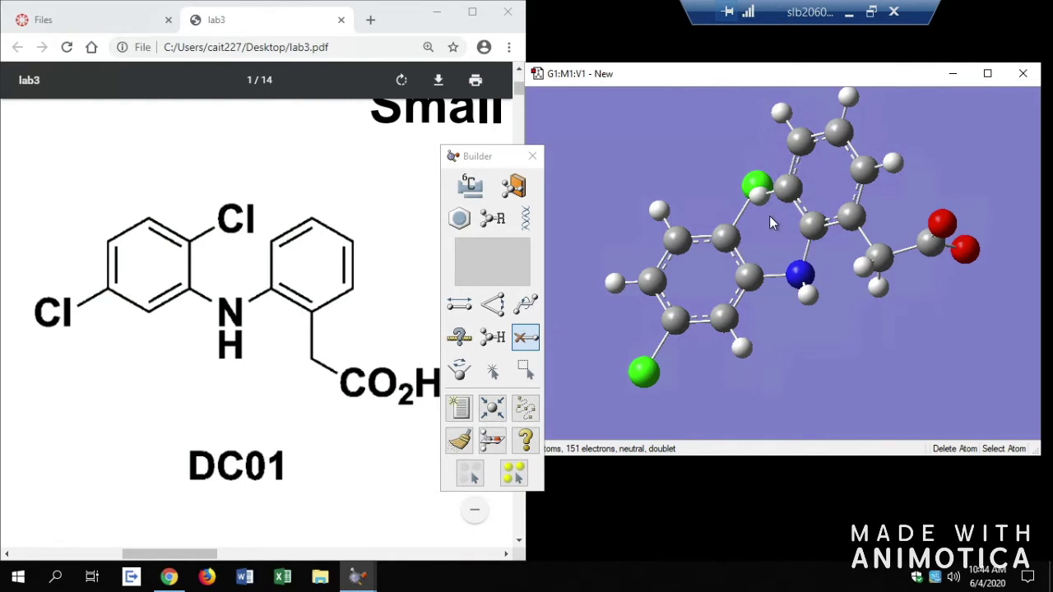
# Set the dihedral from the second ring's carbon through the nitrogen to the first ring's carbon and its hydrogen-bearing neighbor to -52.77.
pyautogui.moveTo(768, 239); pyautogui.dragTo(766, 251, button='middle')
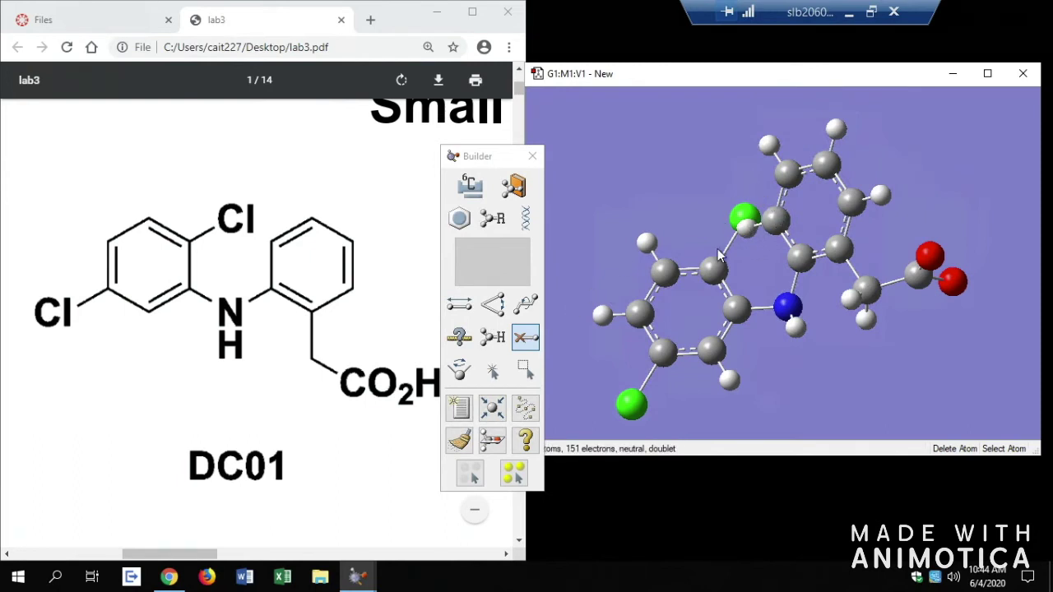
pyautogui.click(526, 304)
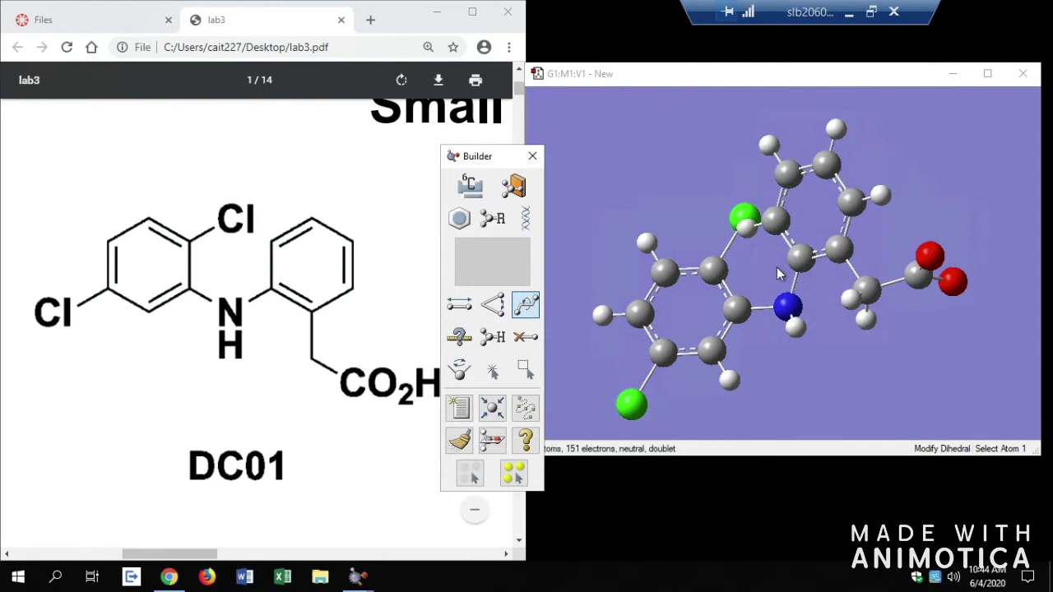
pyautogui.moveTo(799, 261); pyautogui.dragTo(801, 261)
pyautogui.click(800, 258)
pyautogui.click(788, 304)
pyautogui.click(739, 304)
pyautogui.click(712, 345)
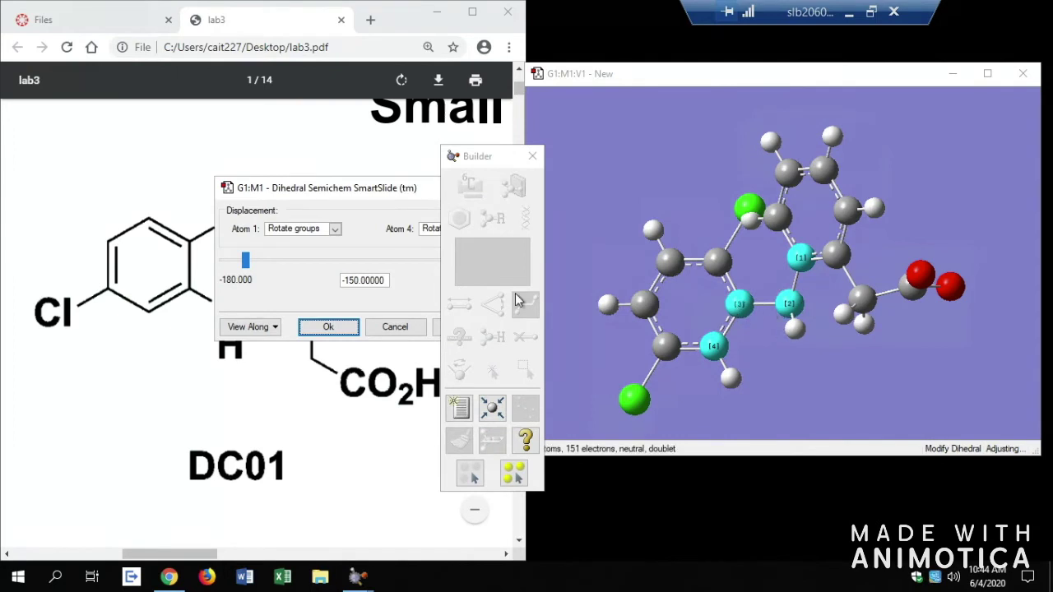
pyautogui.moveTo(313, 191); pyautogui.dragTo(166, 150)
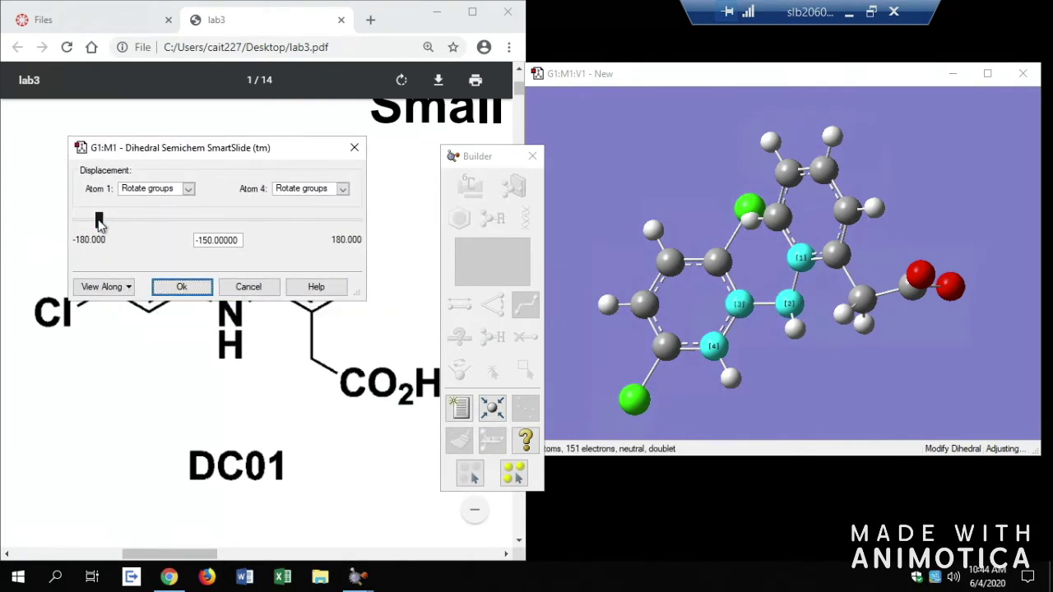
pyautogui.moveTo(100, 220); pyautogui.dragTo(177, 229)
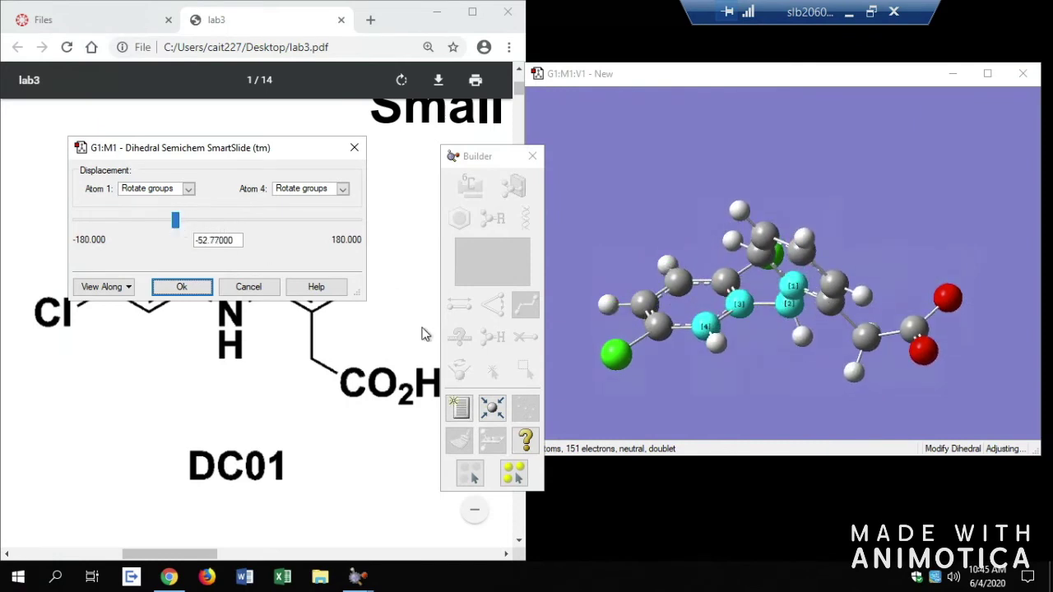
pyautogui.click(197, 289)
# Clean up the structure with the dichlorinated ring twisted out of the other ring's plane.
pyautogui.moveTo(852, 300)
pyautogui.mouseDown()
pyautogui.moveTo(859, 257)
pyautogui.moveTo(870, 277)
pyautogui.moveTo(889, 250)
pyautogui.moveTo(864, 267)
pyautogui.mouseUp()
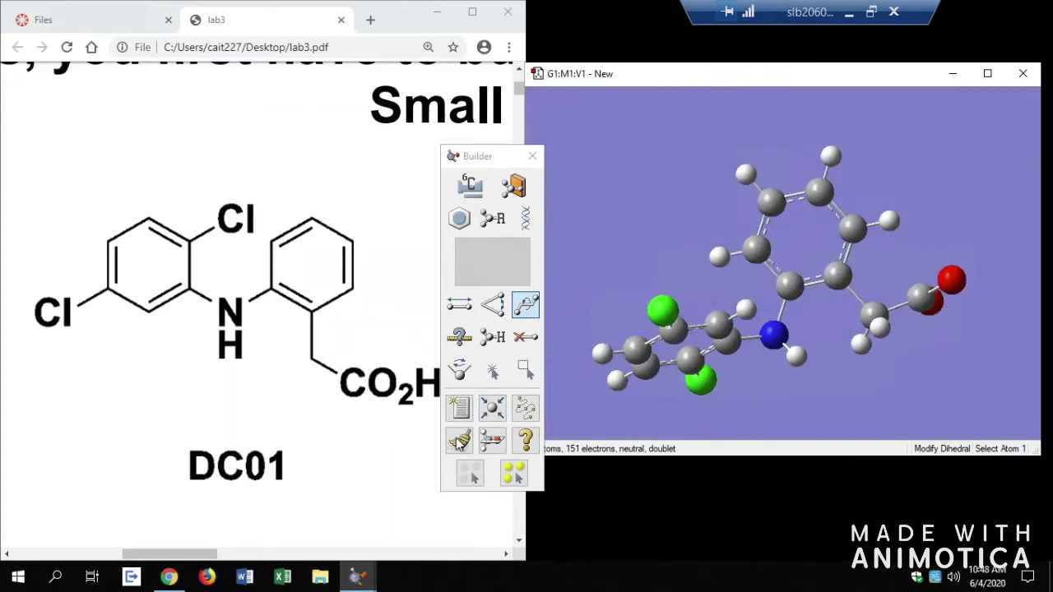
pyautogui.click(459, 441)
pyautogui.moveTo(675, 438)
pyautogui.mouseDown()
pyautogui.moveTo(696, 347)
pyautogui.moveTo(700, 408)
pyautogui.mouseUp()
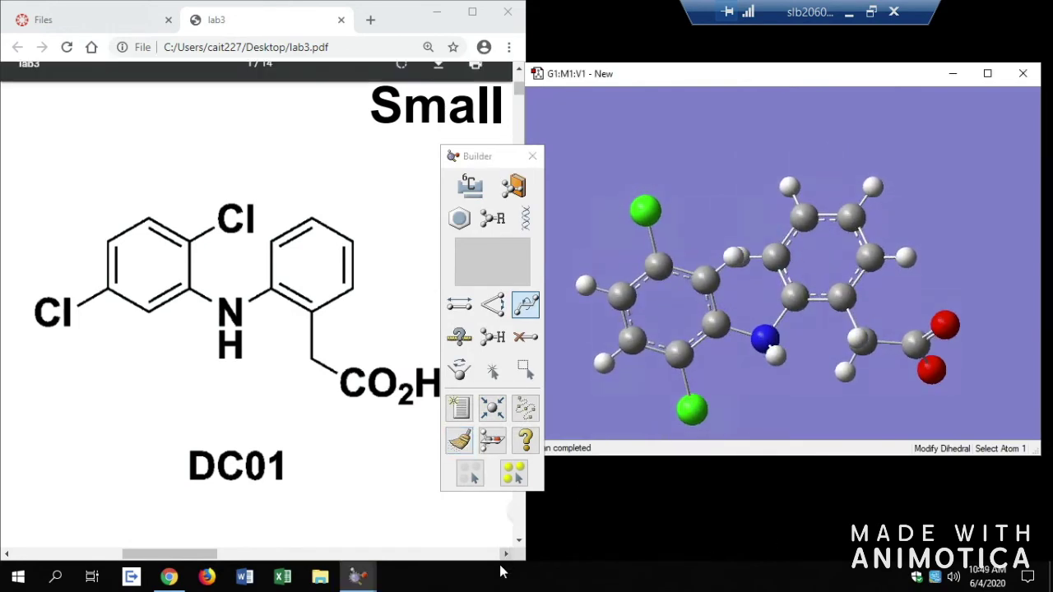
# Save the molecule to the Desktop as a Gaussian input file named DC01.
pyautogui.moveTo(356, 577)
pyautogui.click(296, 523)
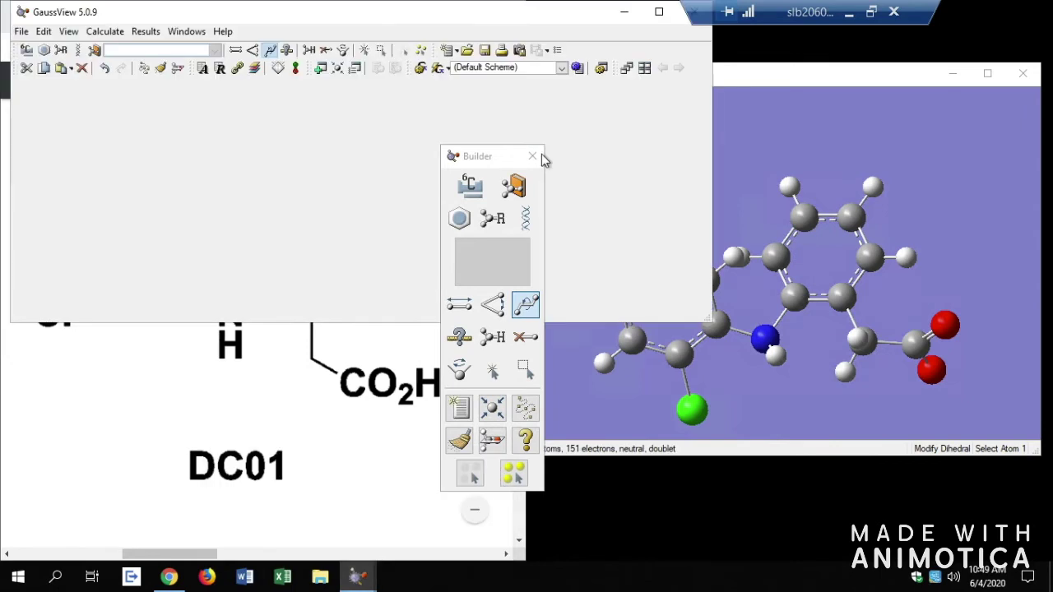
pyautogui.click(21, 32)
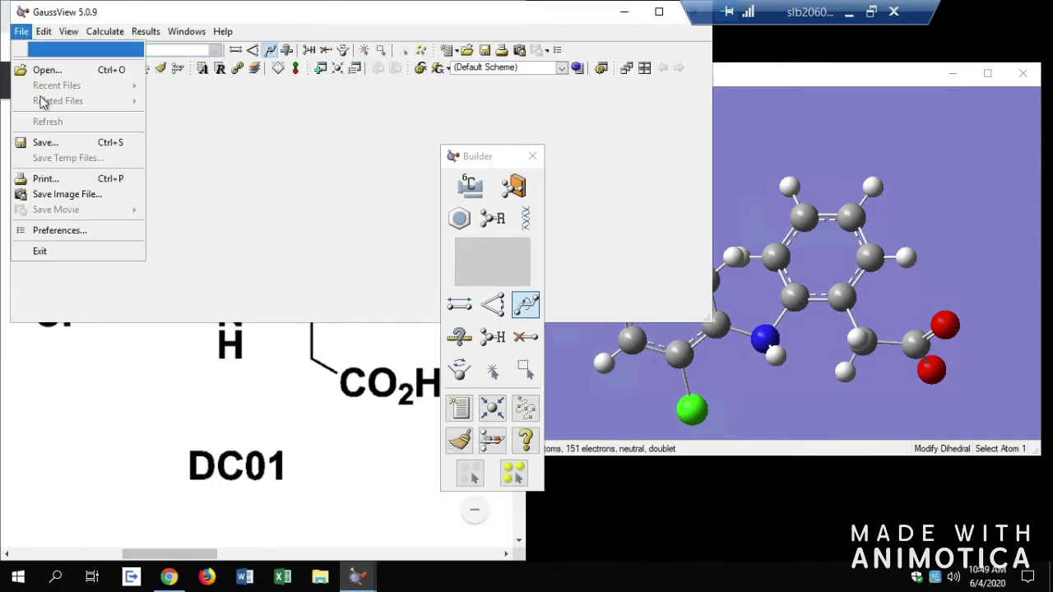
pyautogui.click(49, 143)
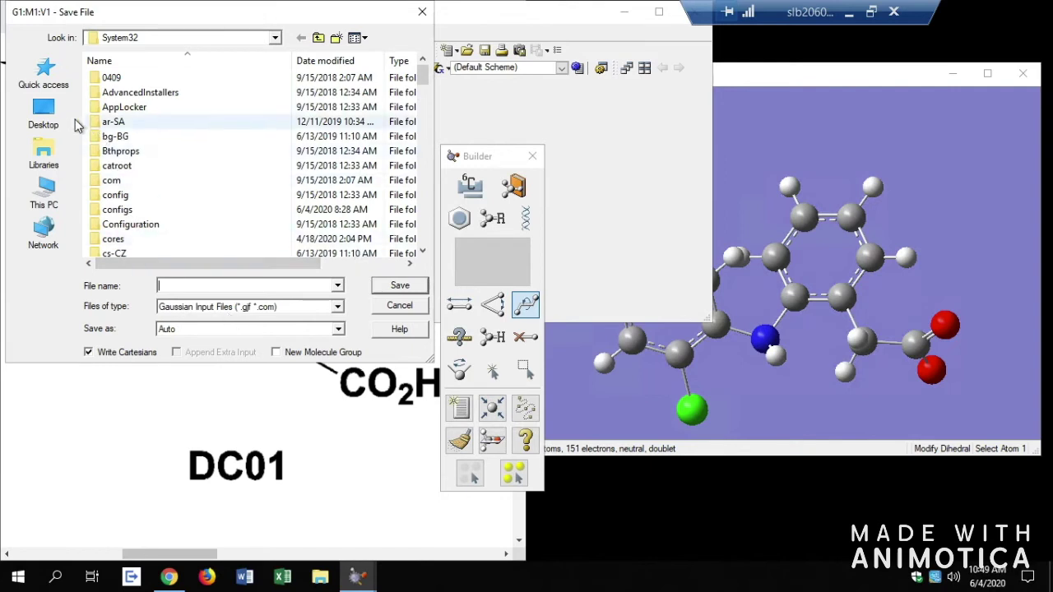
pyautogui.click(43, 115)
pyautogui.write('DC')
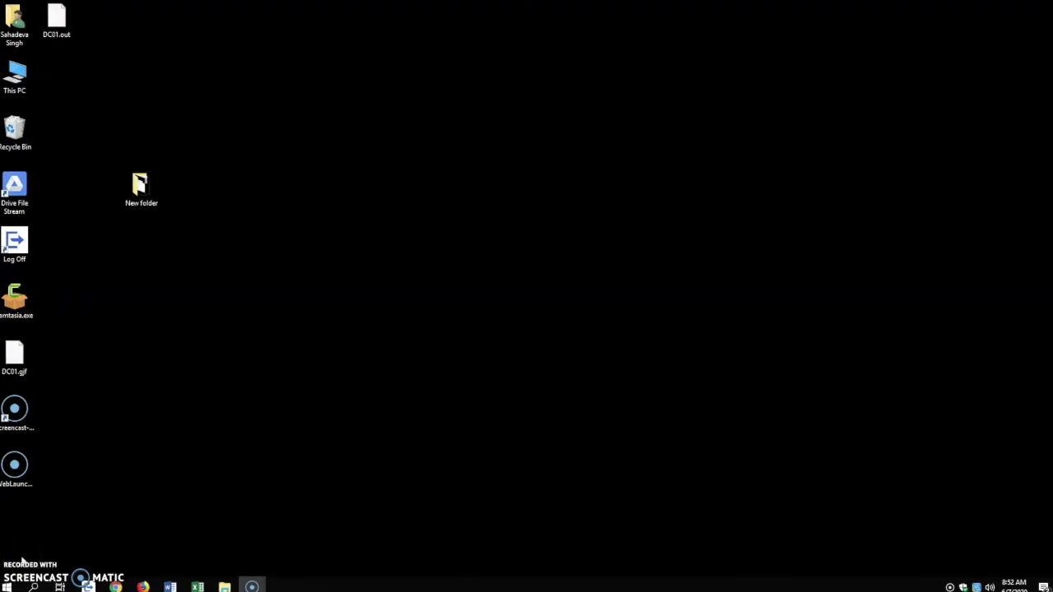
# Launch Gaussian 09 and move its window clear of the desktop files.
pyautogui.click(8, 586)
pyautogui.click(113, 293)
pyautogui.scroll(-5, 82, 419)
pyautogui.click(92, 362)
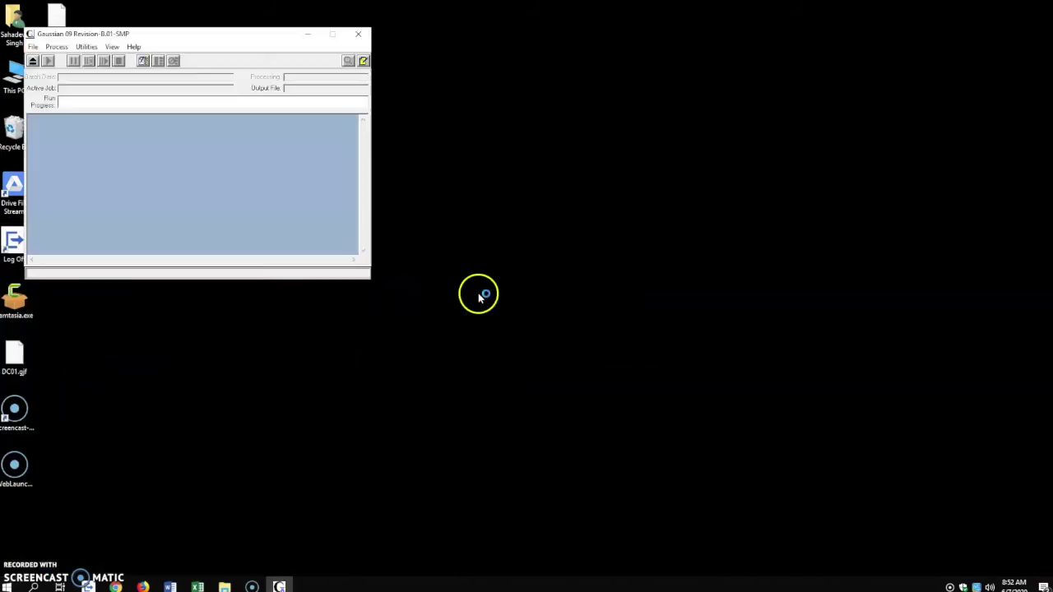
pyautogui.moveTo(143, 33); pyautogui.dragTo(509, 30)
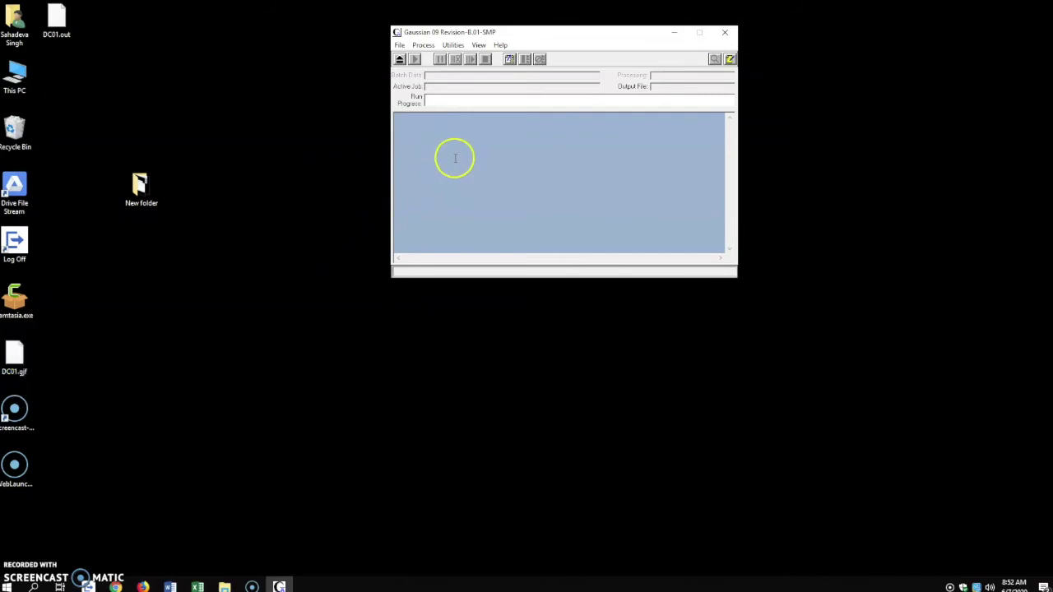
# Open the DC01.gjf job file from the Desktop for editing.
pyautogui.click(398, 44)
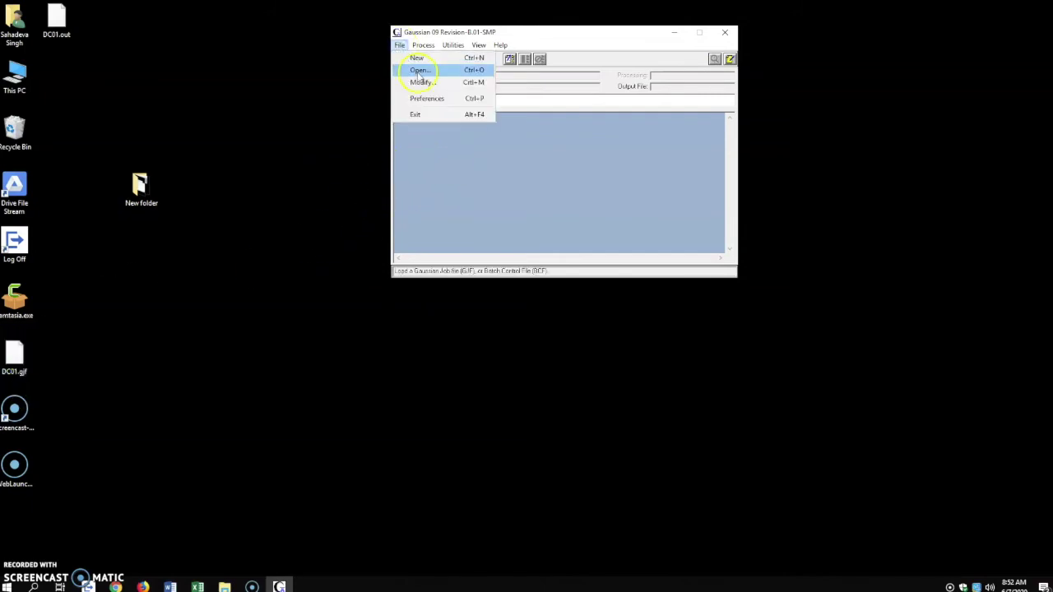
pyautogui.click(419, 71)
pyautogui.click(526, 165)
pyautogui.click(840, 358)
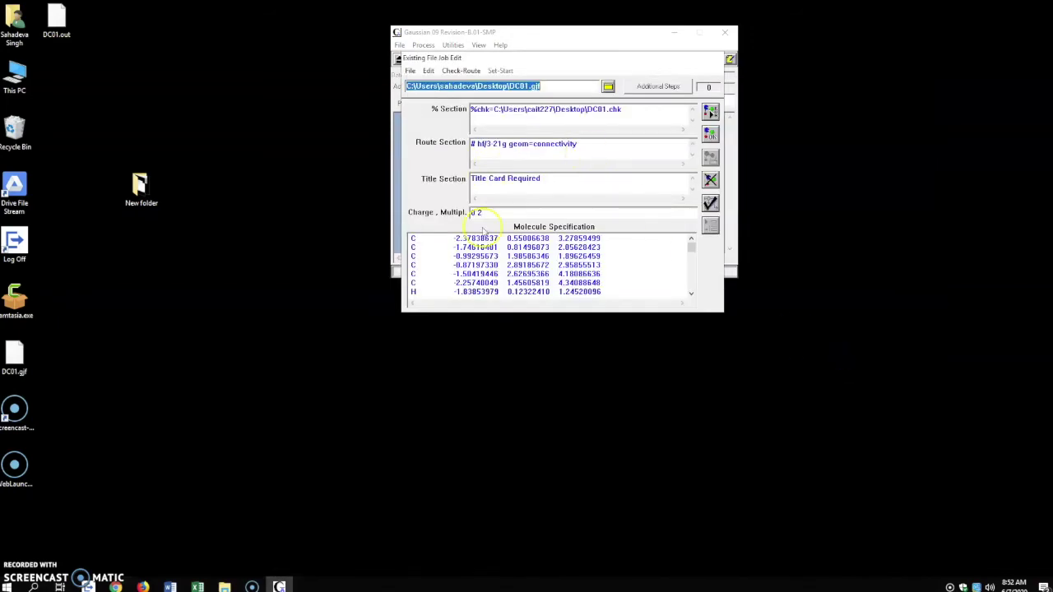
# Replace the checkpoint line in the % section with %mem=30MW and set the route section to # am1 opt freq.
pyautogui.moveTo(623, 110); pyautogui.dragTo(475, 109)
pyautogui.press('BackSpace')
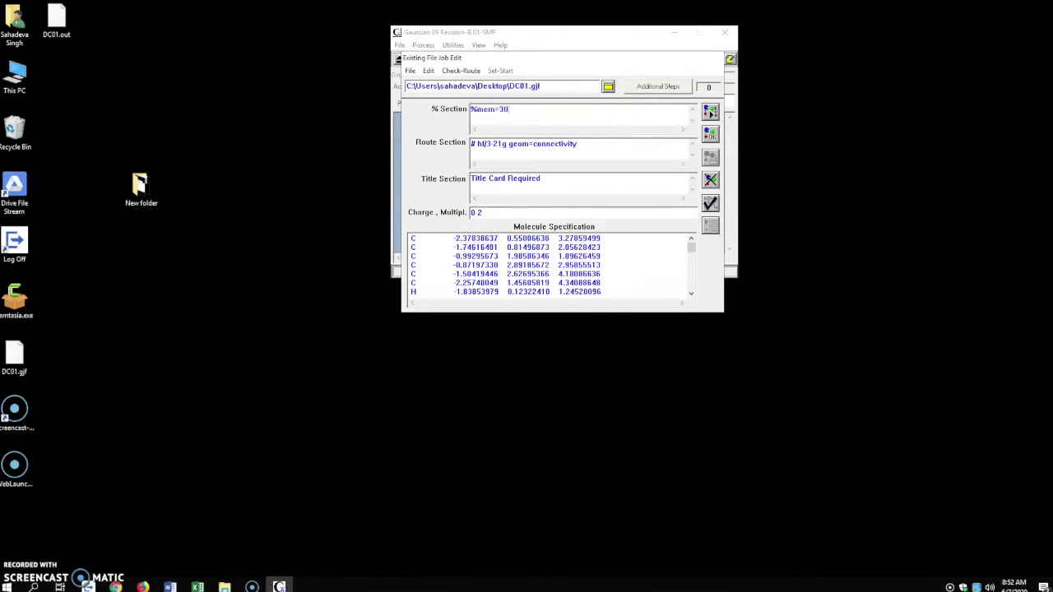
pyautogui.moveTo(577, 144); pyautogui.dragTo(505, 144)
pyautogui.press('BackSpace')
pyautogui.press('BackSpace')
pyautogui.press('BackSpace')
pyautogui.press('BackSpace')
pyautogui.press('BackSpace')
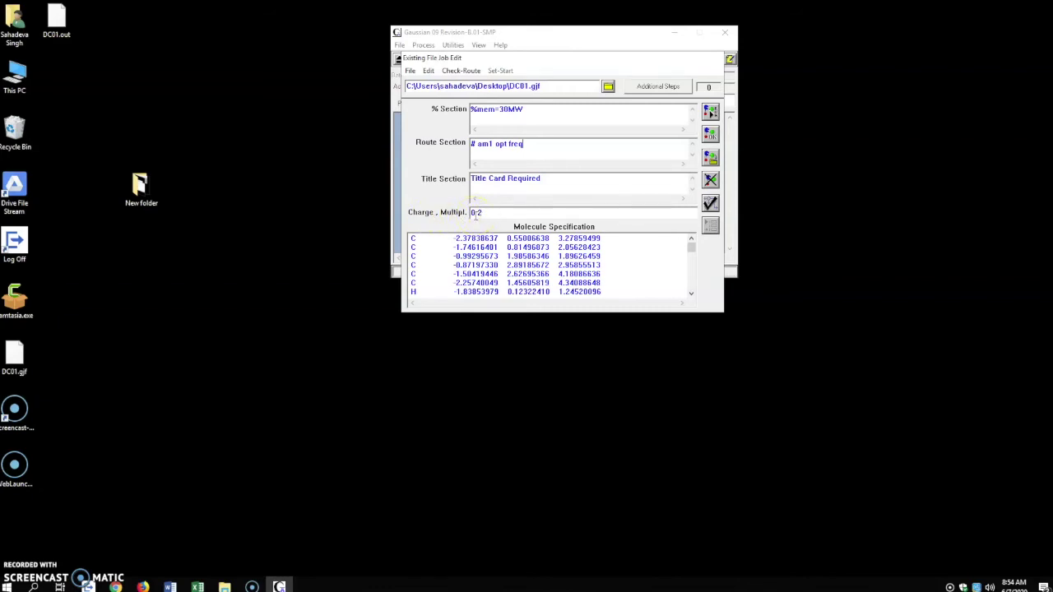
# Set the job's charge and multiplicity to -1 1.
pyautogui.click(475, 214)
pyautogui.press('BackSpace')
pyautogui.write('1')
pyautogui.press('BackSpace')
pyautogui.write('1 1')
# Delete the connectivity list below the atomic coordinates in the molecule specification.
pyautogui.scroll(-10, 428, 279)
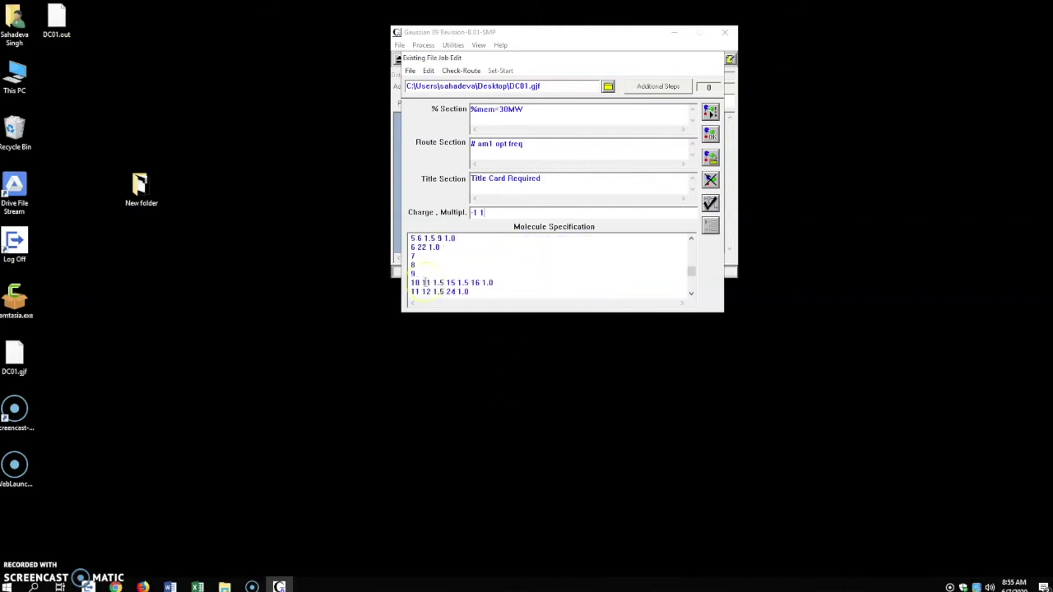
pyautogui.moveTo(403, 254); pyautogui.dragTo(482, 330)
pyautogui.press('Delete')
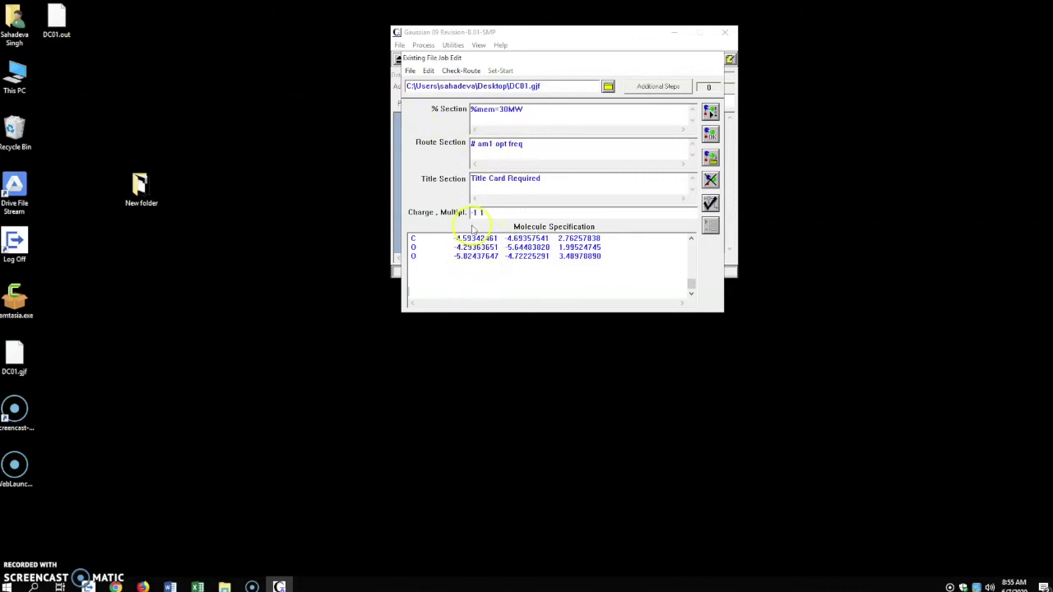
# Run the job with its output saved to the Desktop as DC01.out.
pyautogui.click(710, 112)
pyautogui.scroll(5, 445, 205)
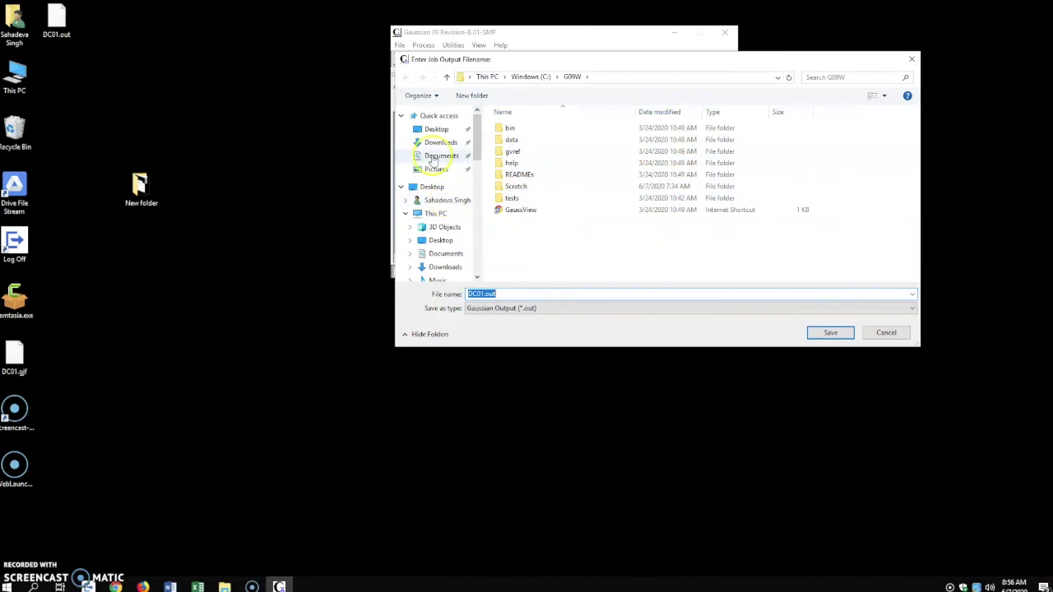
pyautogui.click(436, 129)
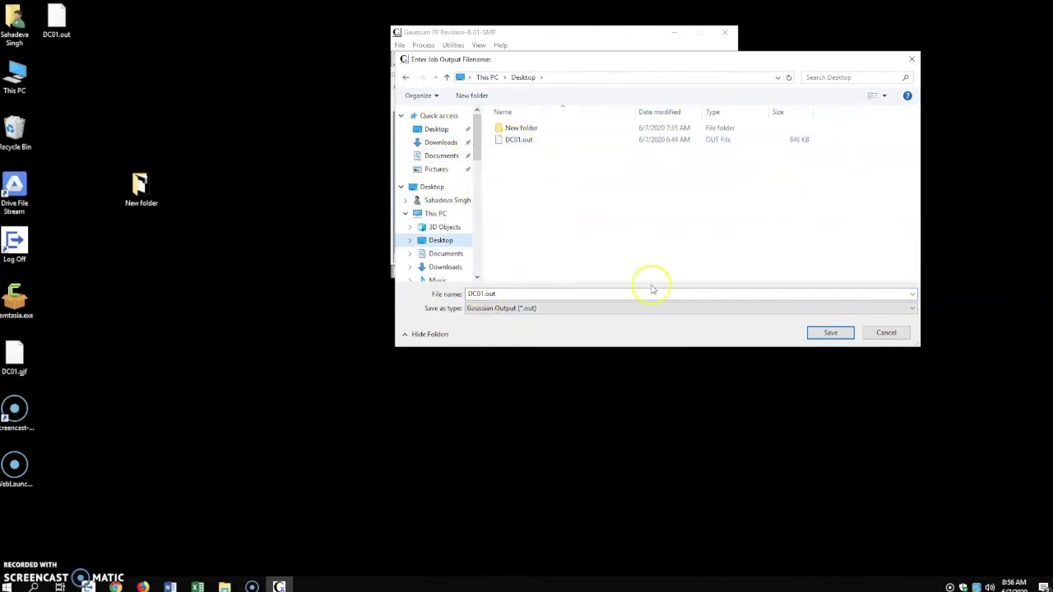
pyautogui.click(833, 333)
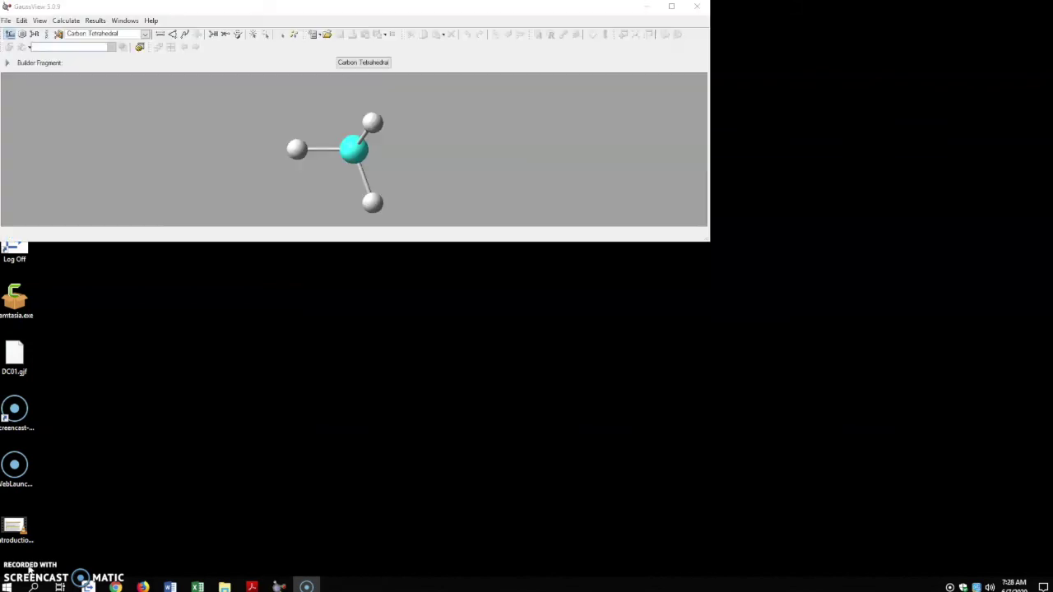
# Open the DC01.out result from the Desktop in GaussView and inspect the molecule from several angles.
pyautogui.click(5, 20)
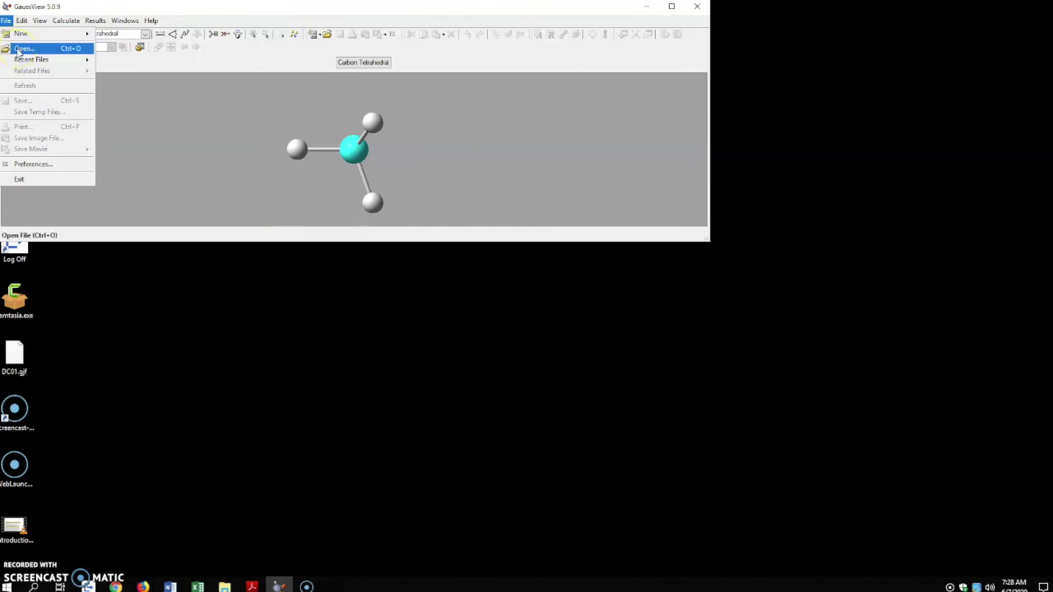
pyautogui.click(18, 50)
pyautogui.click(206, 227)
pyautogui.click(220, 245)
pyautogui.click(149, 66)
pyautogui.click(351, 212)
pyautogui.moveTo(516, 333); pyautogui.dragTo(473, 370)
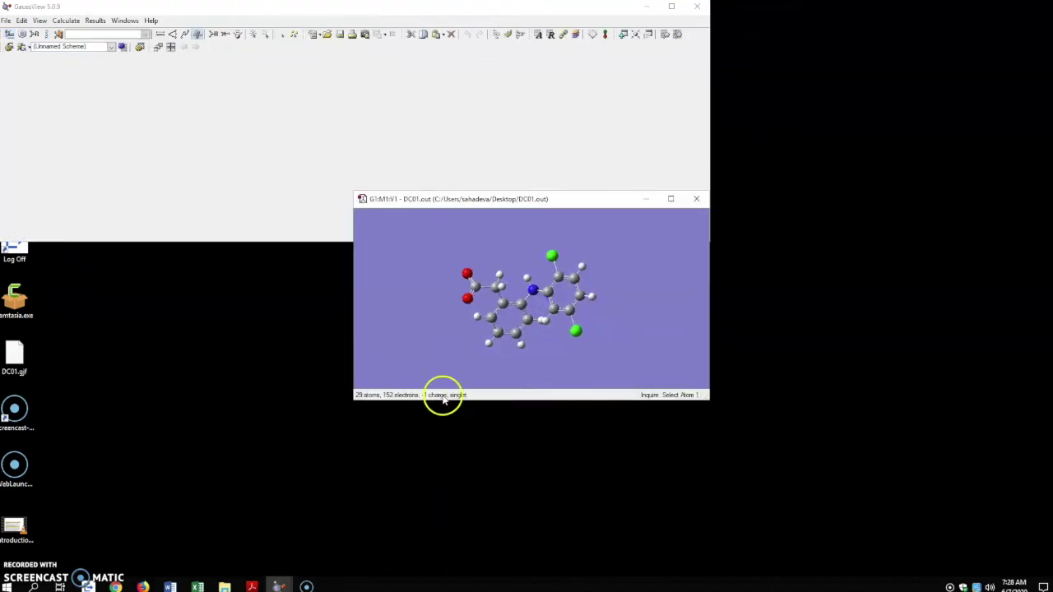
pyautogui.moveTo(530, 325)
pyautogui.mouseDown()
pyautogui.moveTo(510, 338)
pyautogui.moveTo(537, 328)
pyautogui.mouseUp()
pyautogui.click(461, 306)
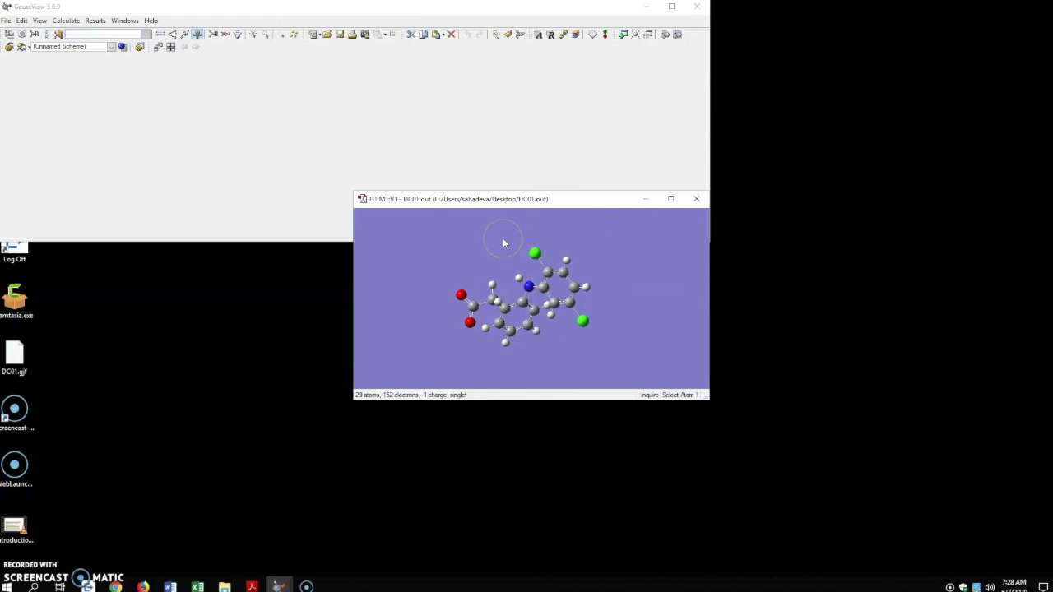
pyautogui.moveTo(554, 274); pyautogui.dragTo(586, 321)
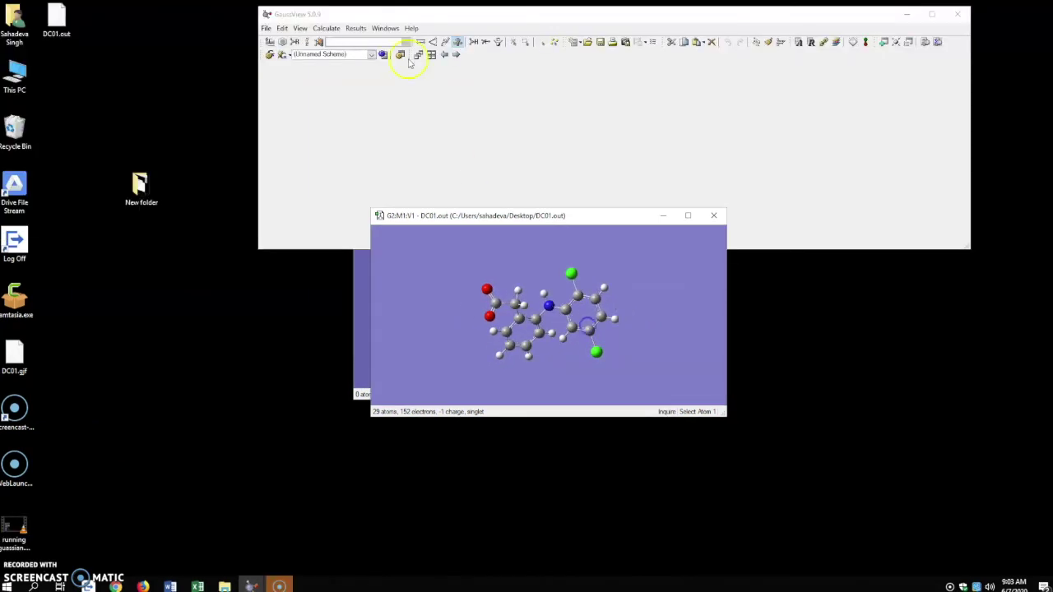
# Display the vibrations of the DC01 result and place their window clear of the molecule.
pyautogui.click(384, 28)
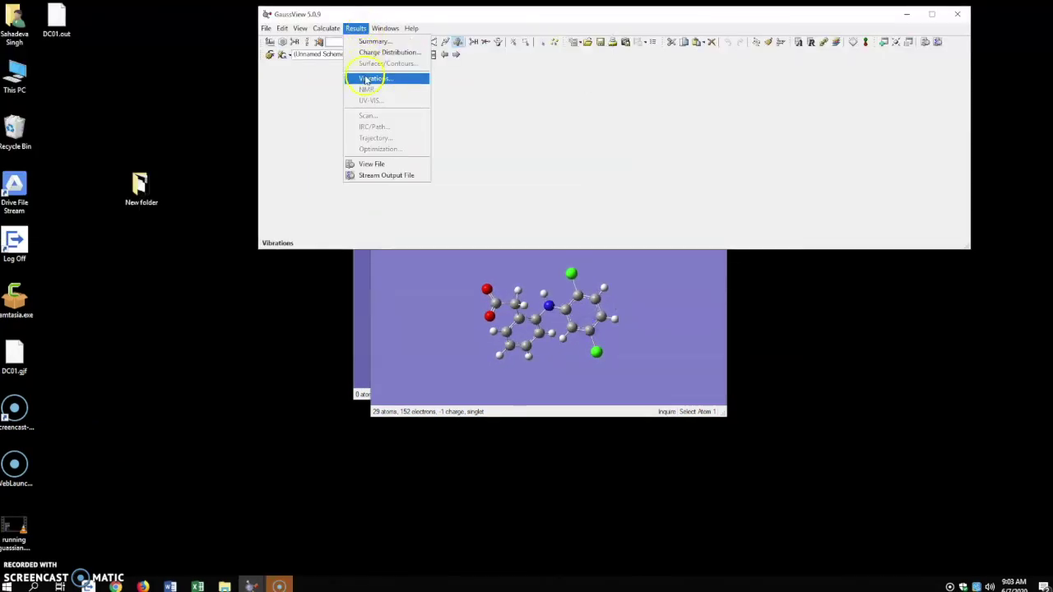
pyautogui.click(356, 28)
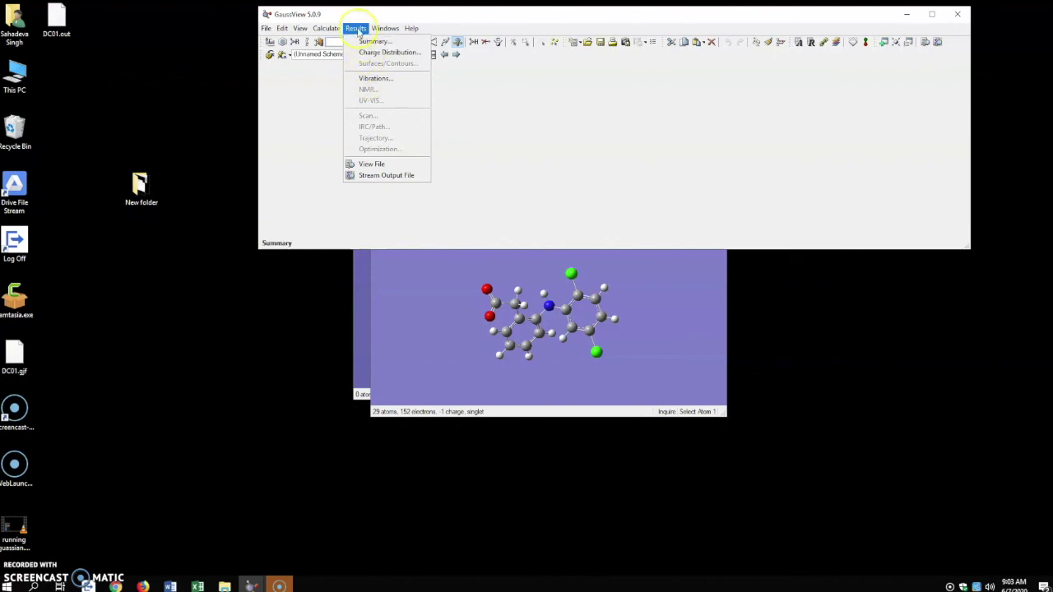
pyautogui.click(364, 79)
pyautogui.moveTo(127, 20); pyautogui.dragTo(832, 132)
# Look through the whole frequency list for negative values and step through vibration modes 2, 3 and 4.
pyautogui.scroll(-5, 849, 171)
pyautogui.scroll(5, 847, 177)
pyautogui.scroll(-20, 846, 185)
pyautogui.scroll(20, 847, 189)
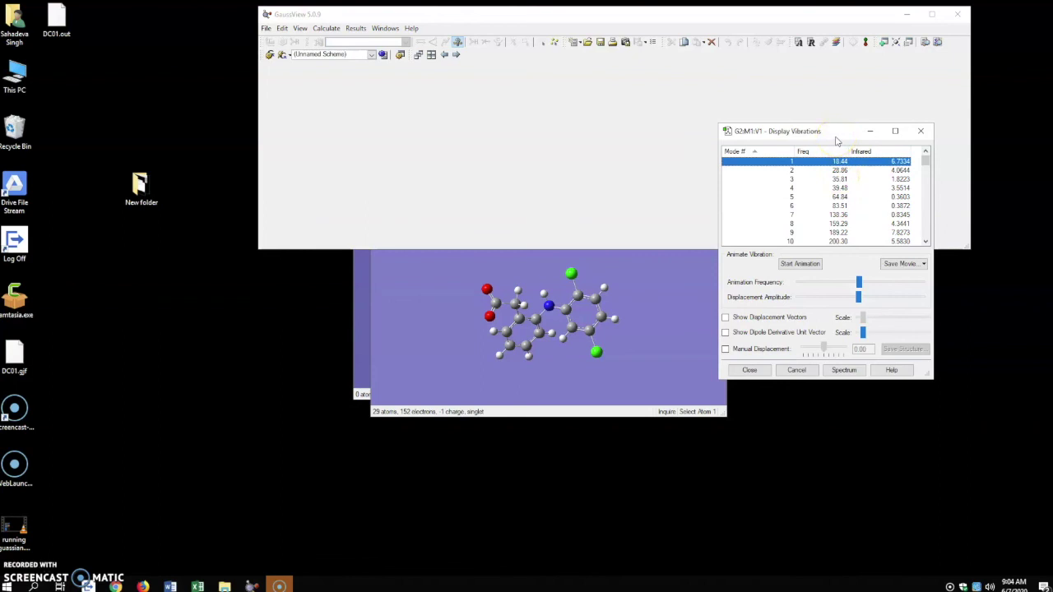
pyautogui.click(459, 270)
pyautogui.click(792, 171)
pyautogui.click(791, 179)
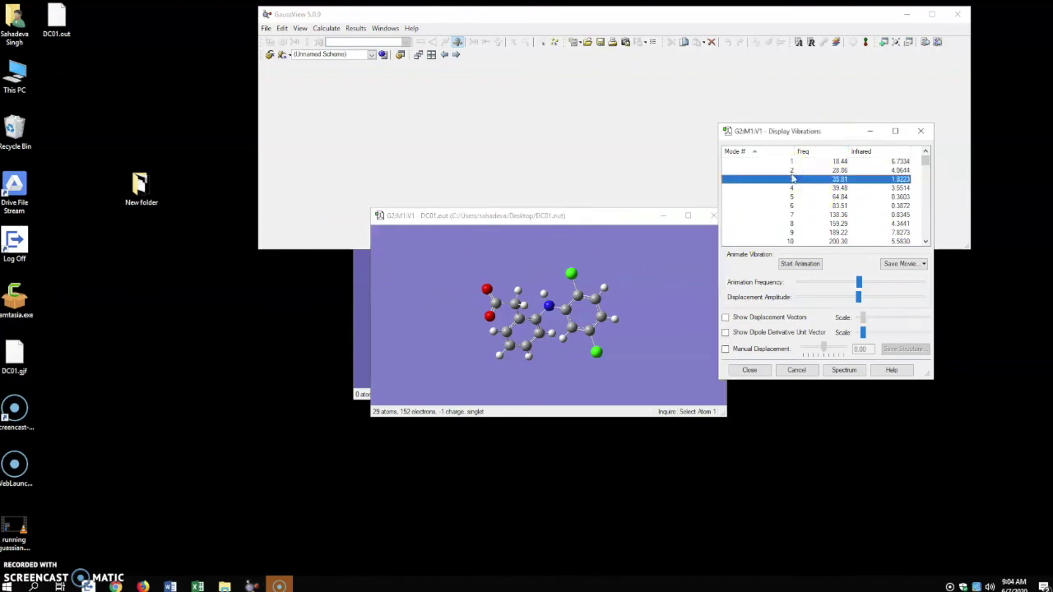
pyautogui.click(786, 189)
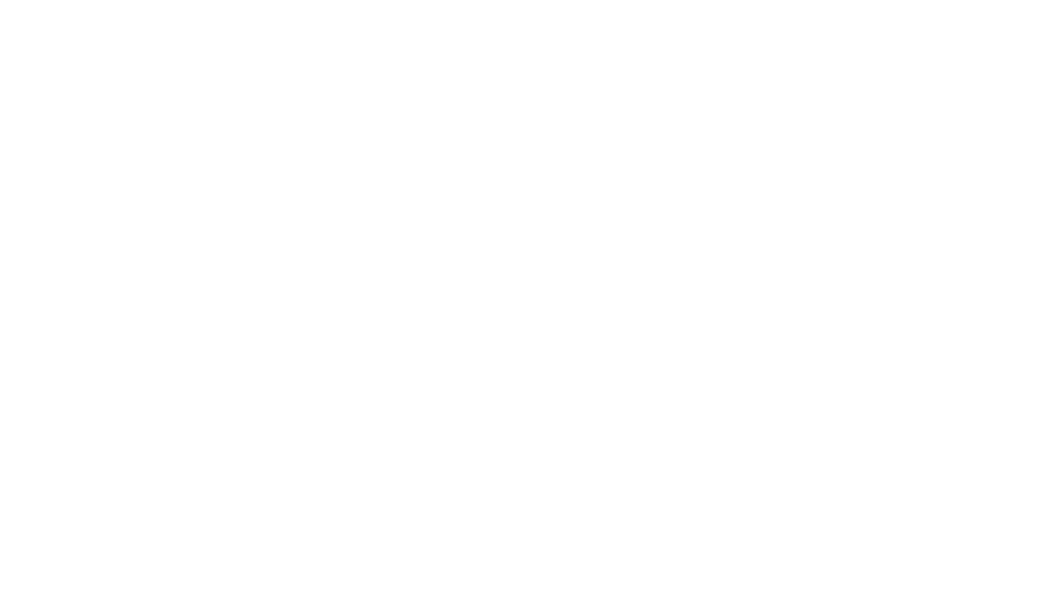